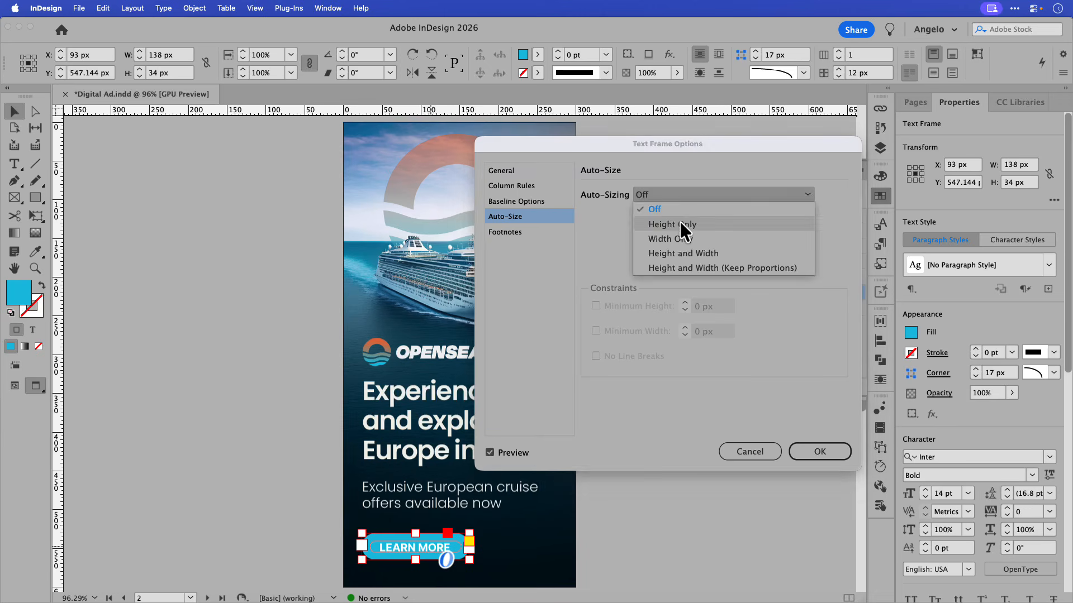
- Set the button frame's auto-sizing to Width Only and replace the button text on the Explore in style ad with BOOK TODAY
left_click(680, 237)
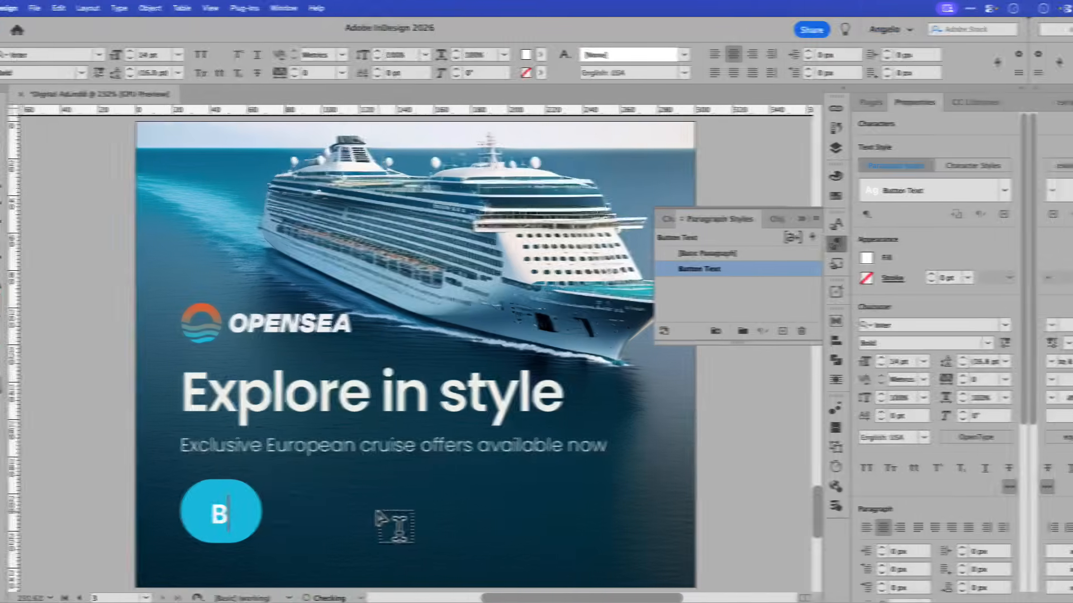
type("OOK TODAY")
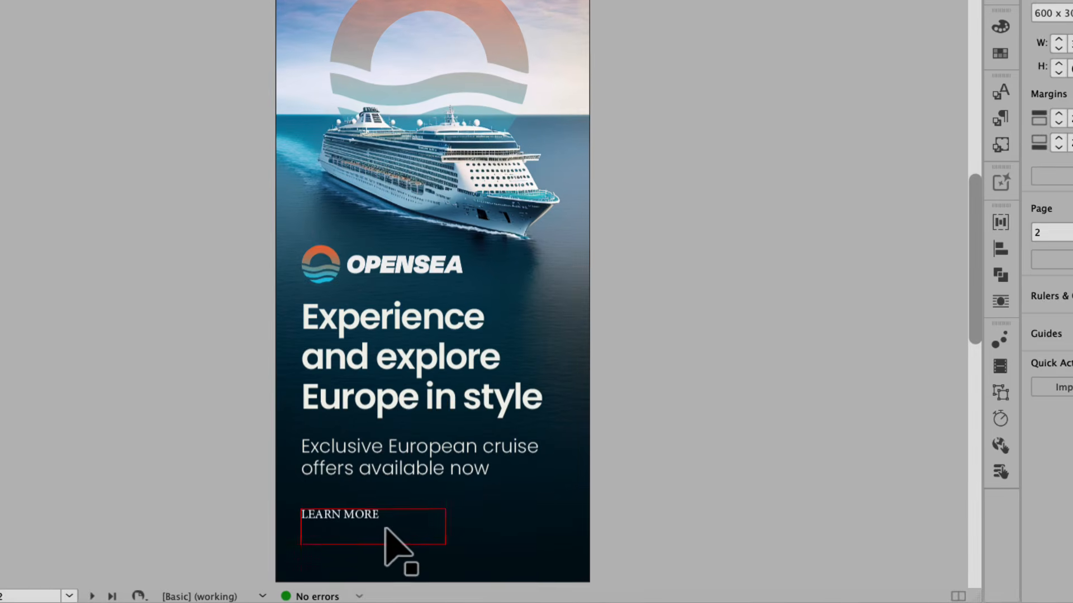
- Set the LEARN MORE text in the frame below the offer line to 14 pt and center it horizontally
left_click(384, 528)
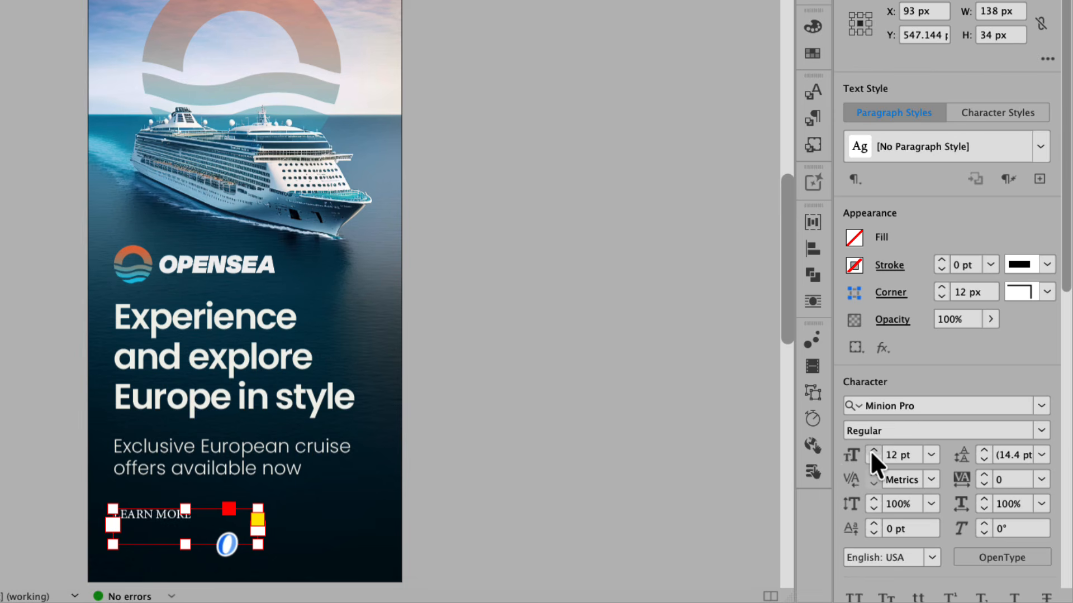
left_click(871, 452)
left_click(872, 451)
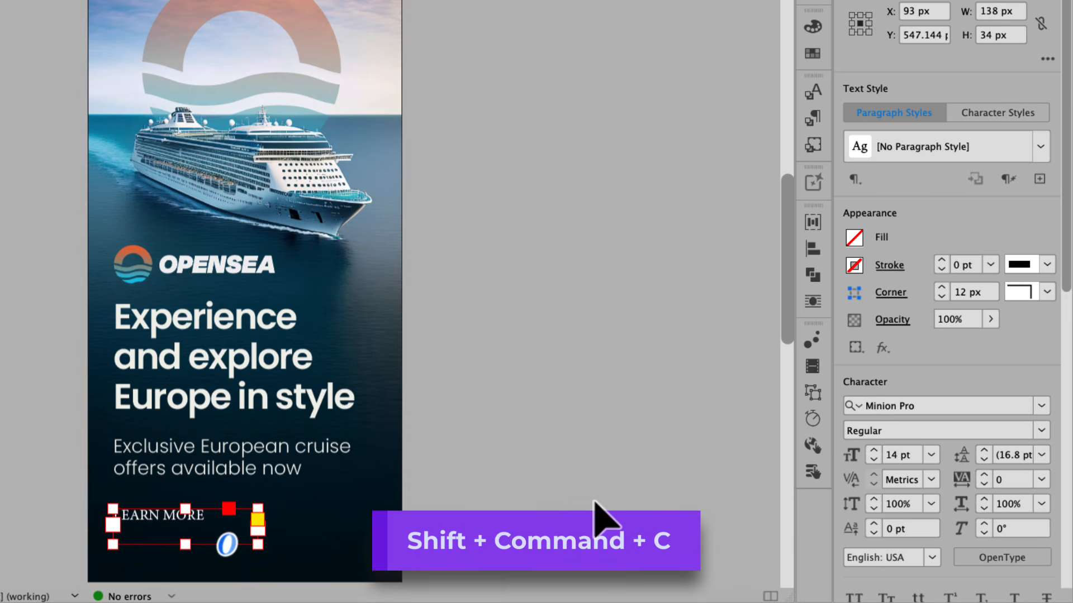
key("shift+super+c")
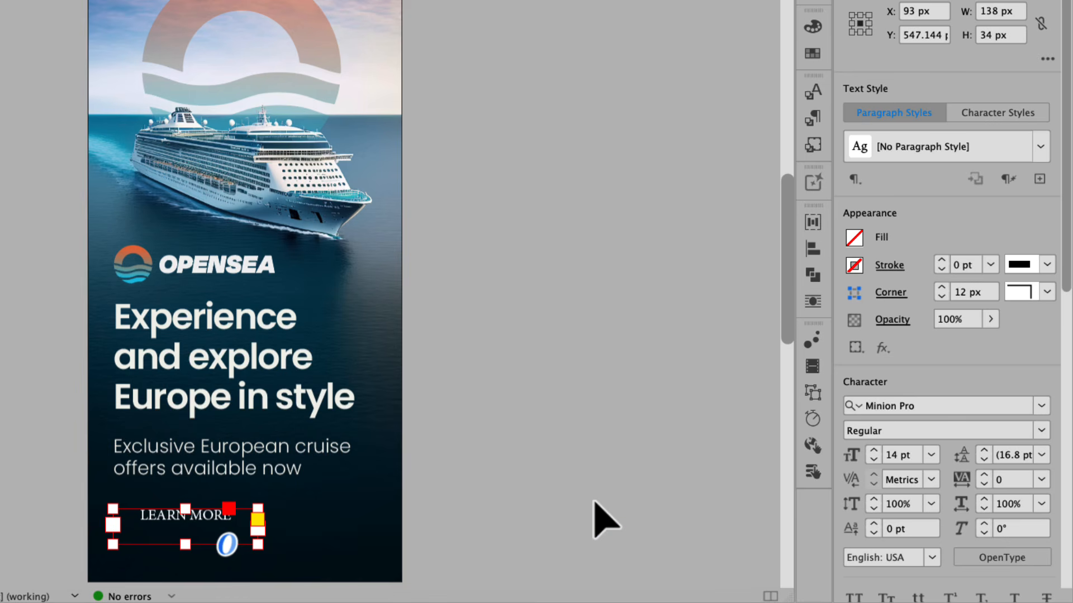
- Change the LEARN MORE text's font to Inter in the Bold style
left_click(1041, 405)
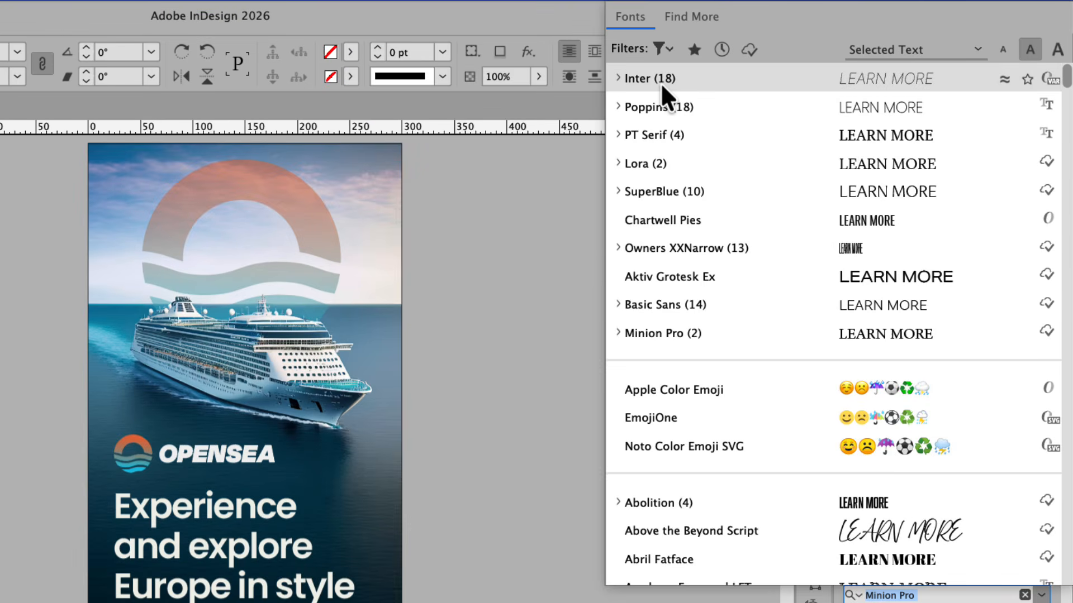
left_click(660, 82)
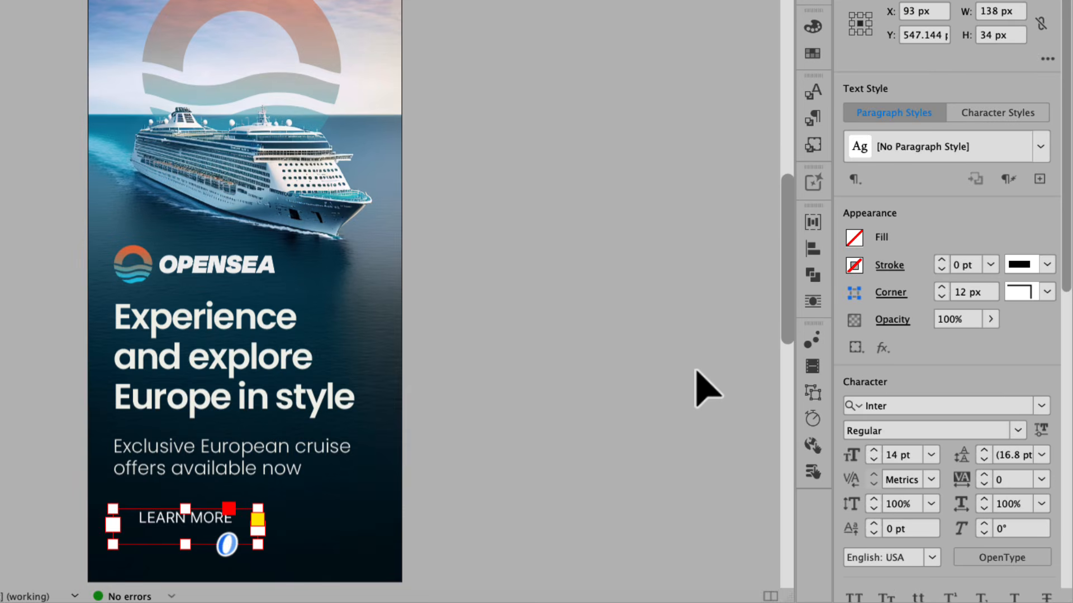
left_click(908, 431)
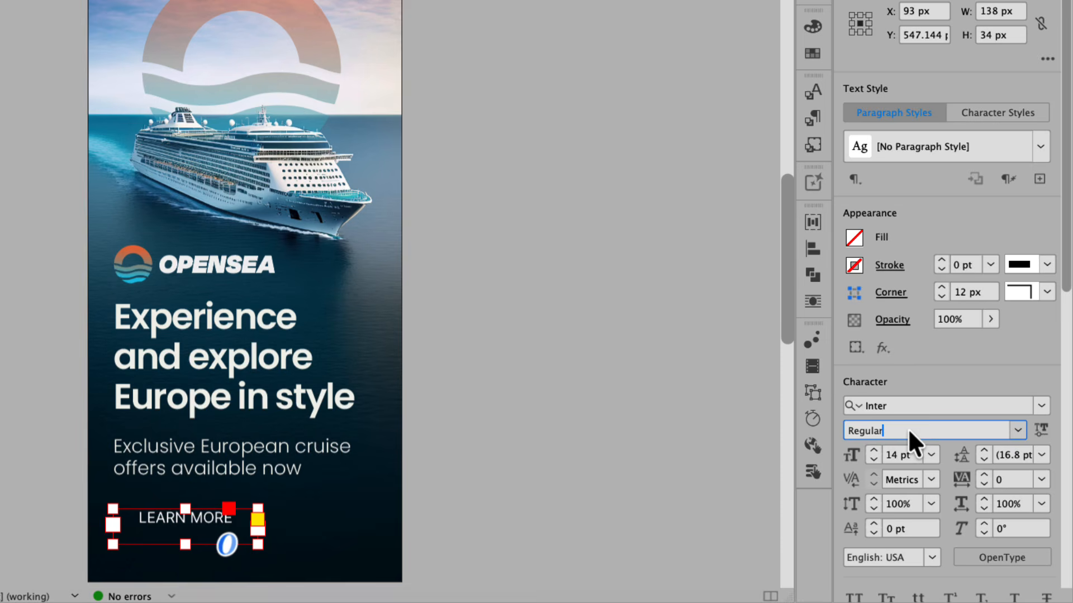
left_click(1023, 431)
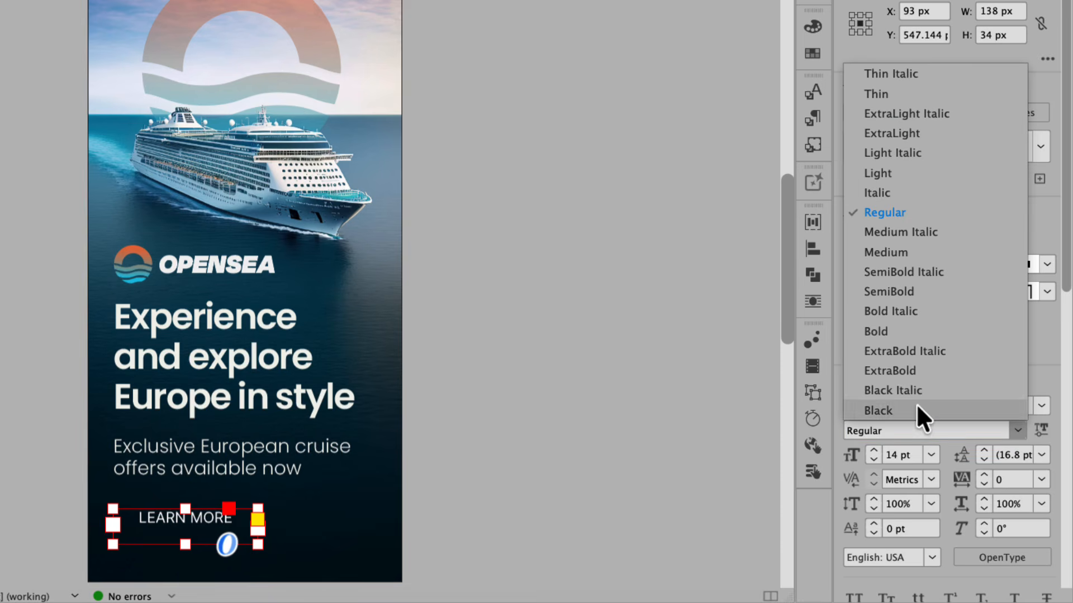
left_click(886, 330)
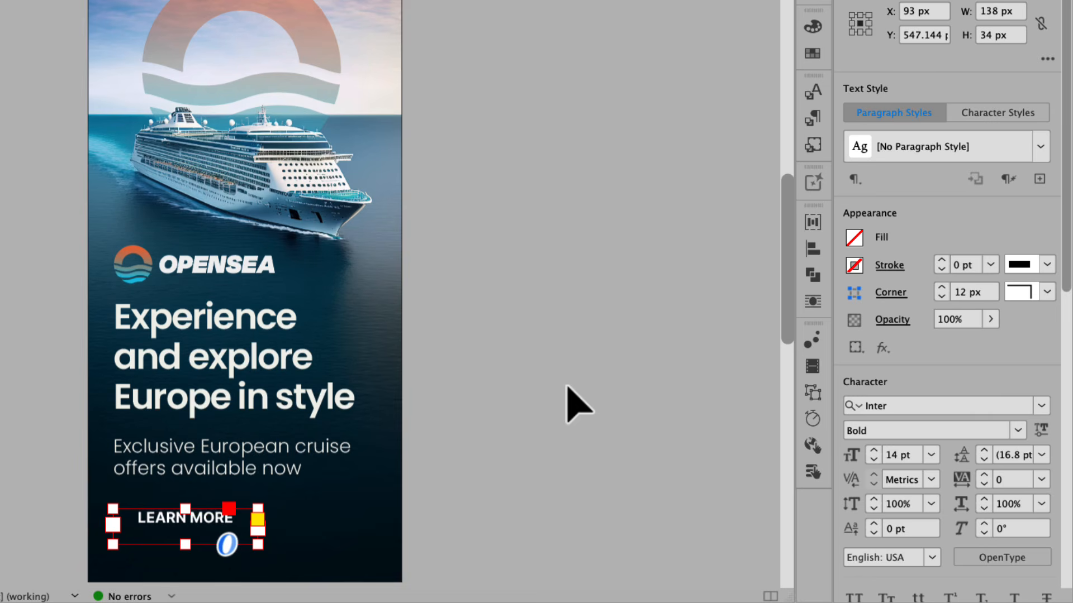
- Fill the LEARN MORE frame with the r27g117b187 swatch and round all its corners to 17 px
left_click(808, 53)
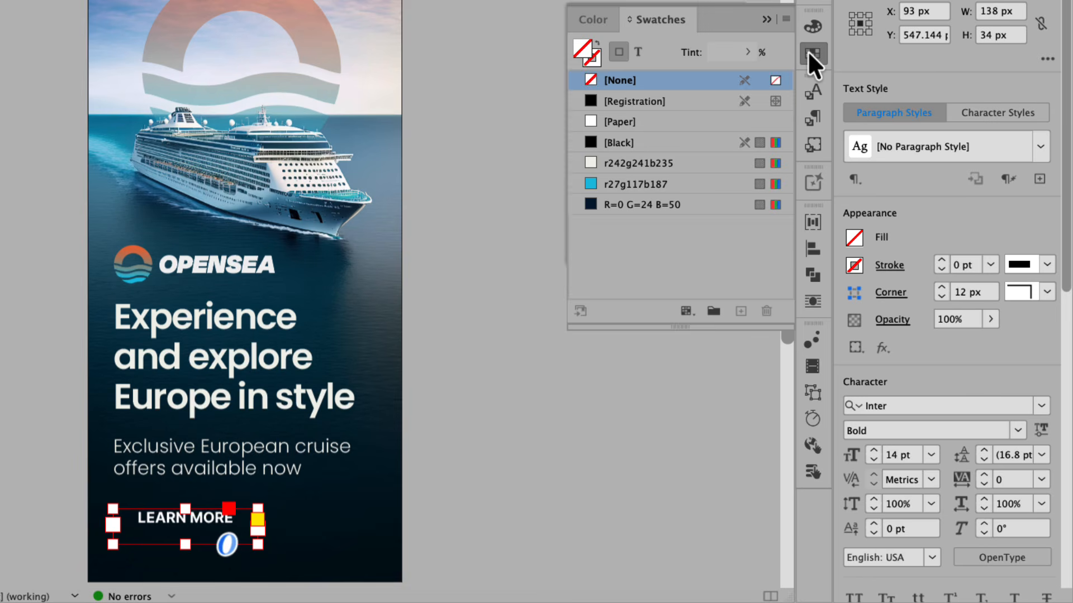
left_click(663, 183)
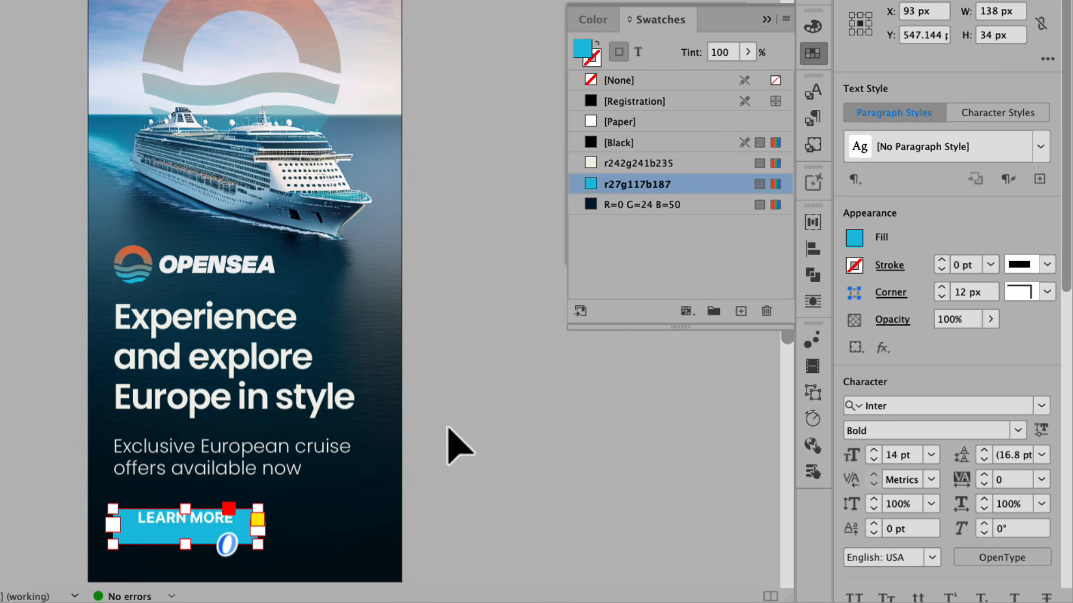
left_click(258, 520)
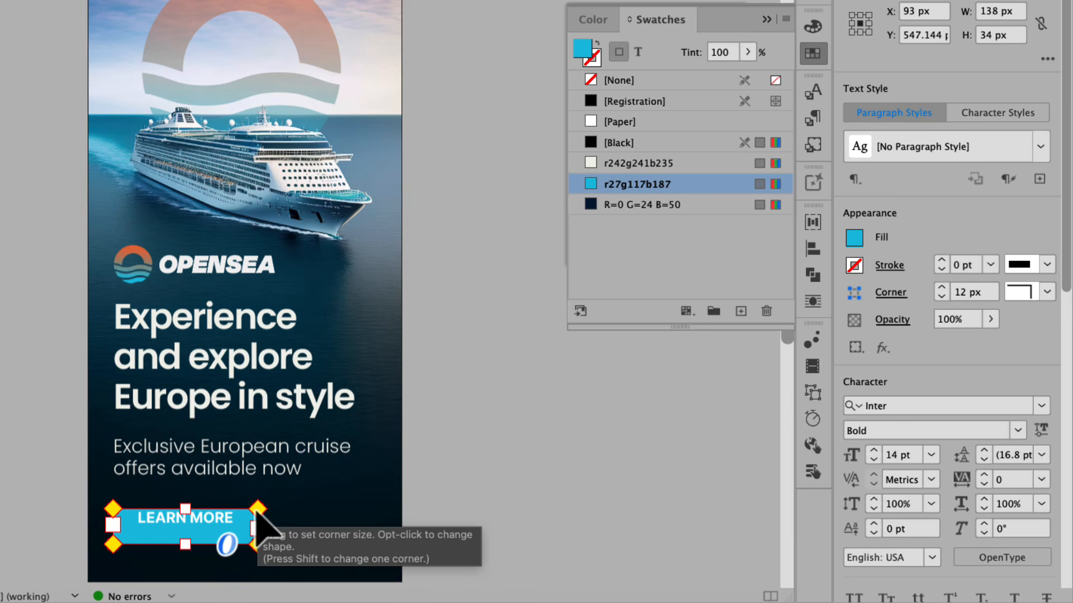
left_click_drag(258, 520, 210, 522)
left_click(26, 503)
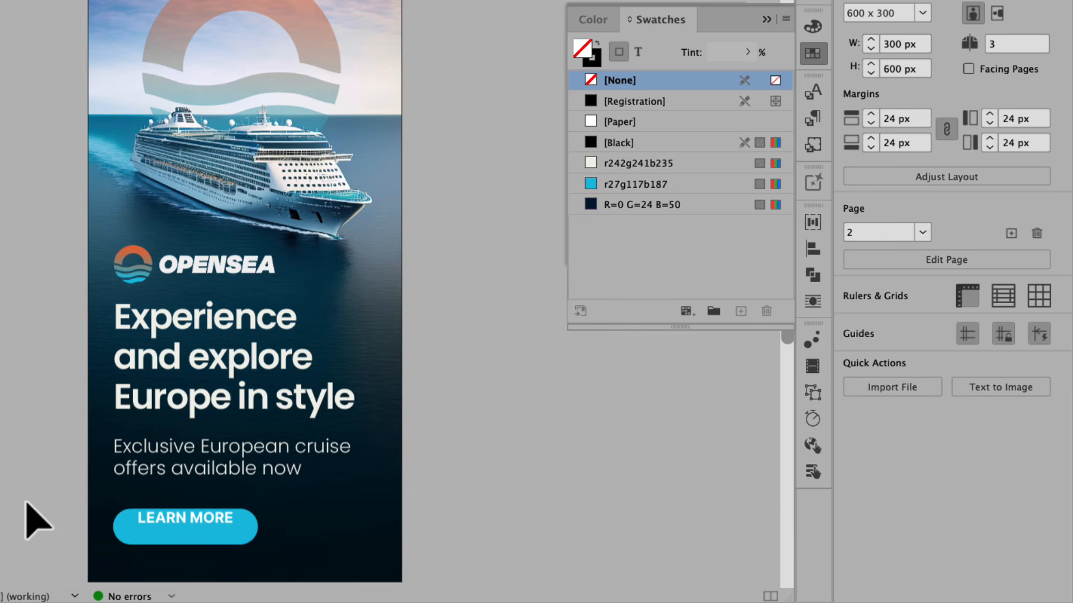
- Set the LEARN MORE text frame's inset spacing to 10 px
left_click(129, 529)
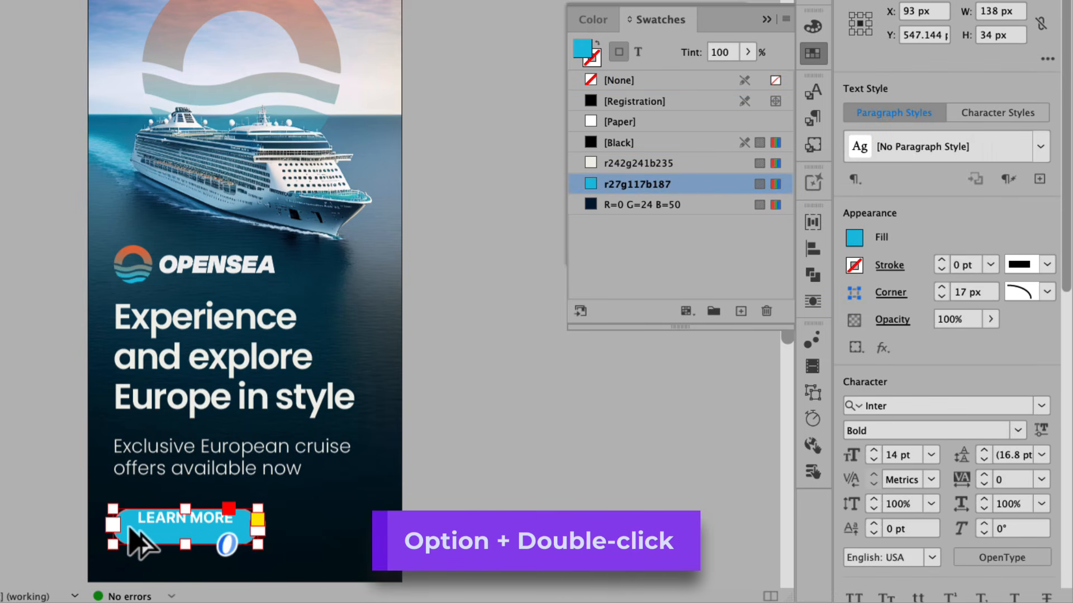
double_click(131, 531, "alt")
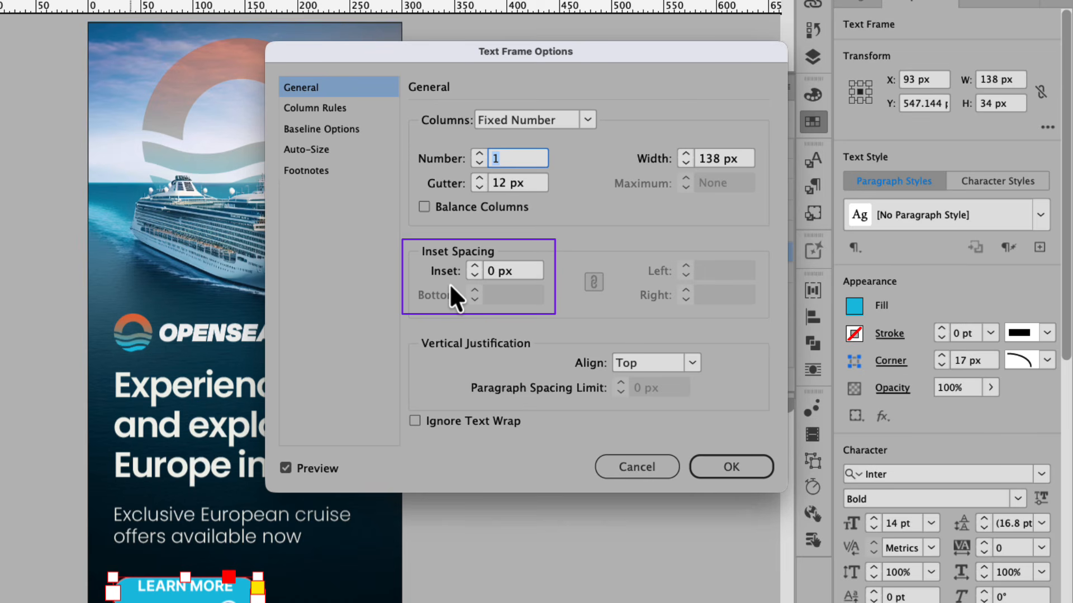
left_click(473, 266)
left_click(473, 266)
left_click(473, 266)
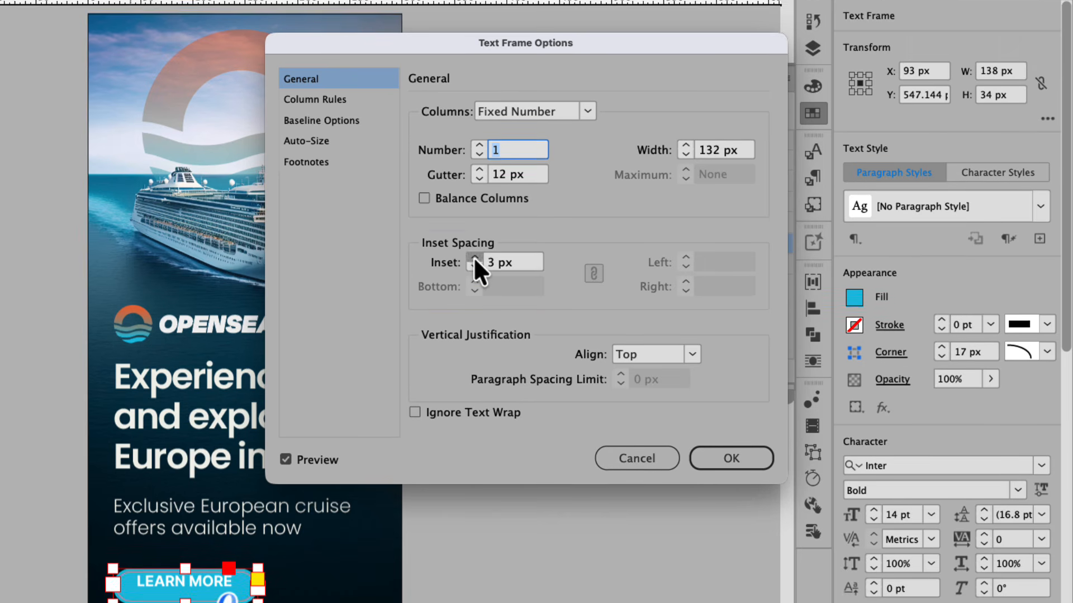
left_click(474, 266)
left_click(473, 266)
left_click(473, 266)
left_click(474, 266)
left_click(474, 266)
left_click(473, 196)
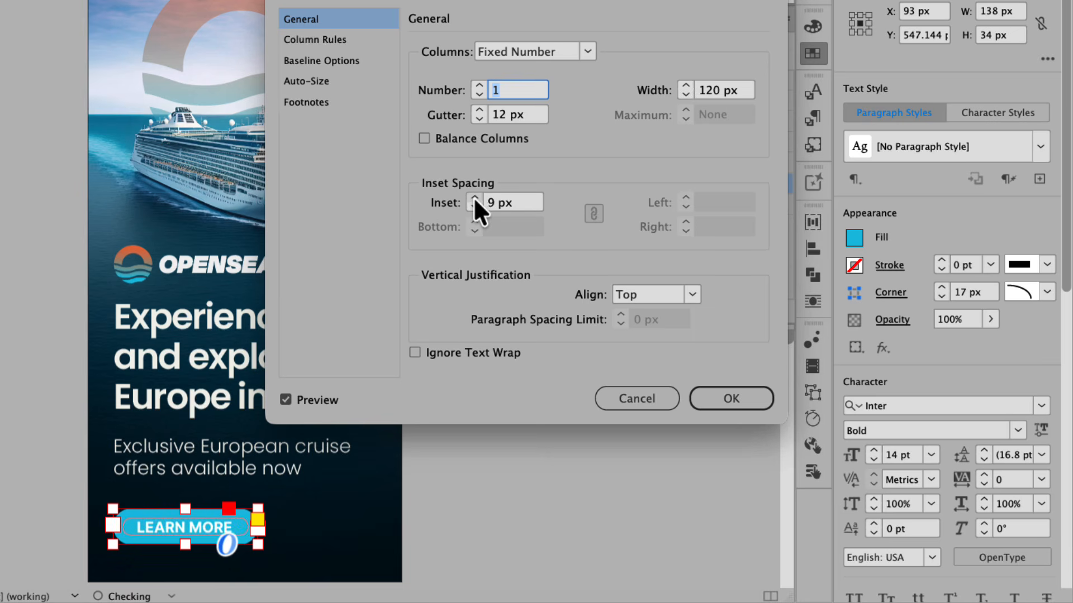
left_click(474, 197)
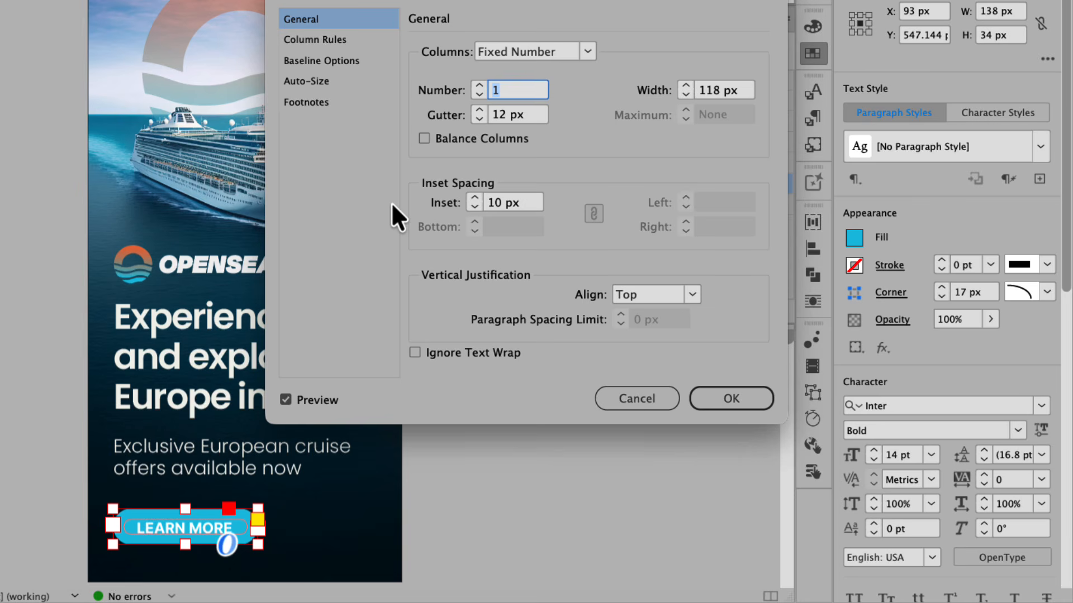
left_click(729, 395)
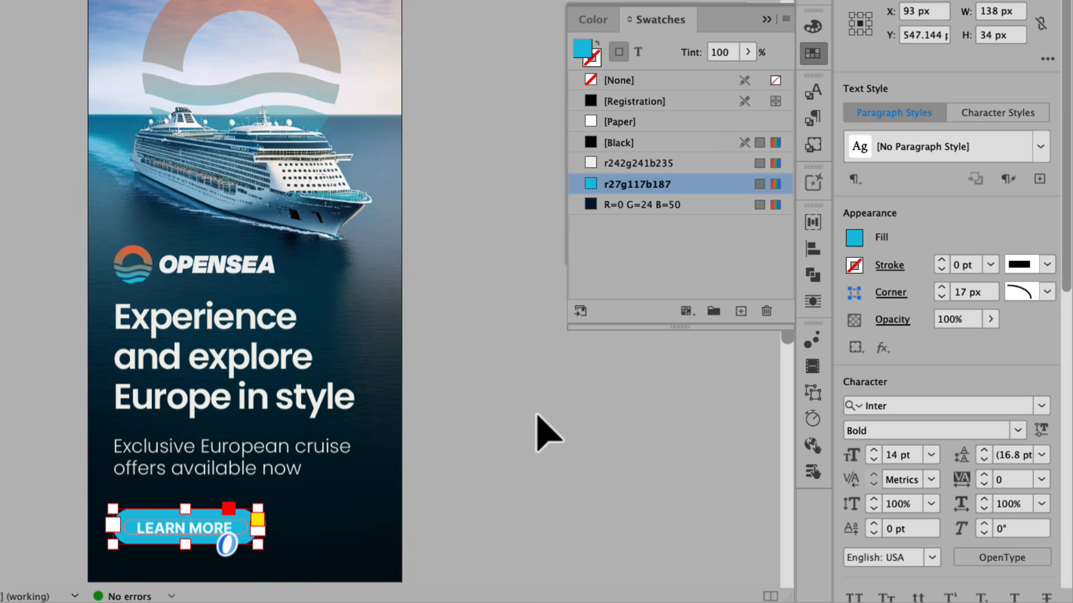
left_click(473, 416)
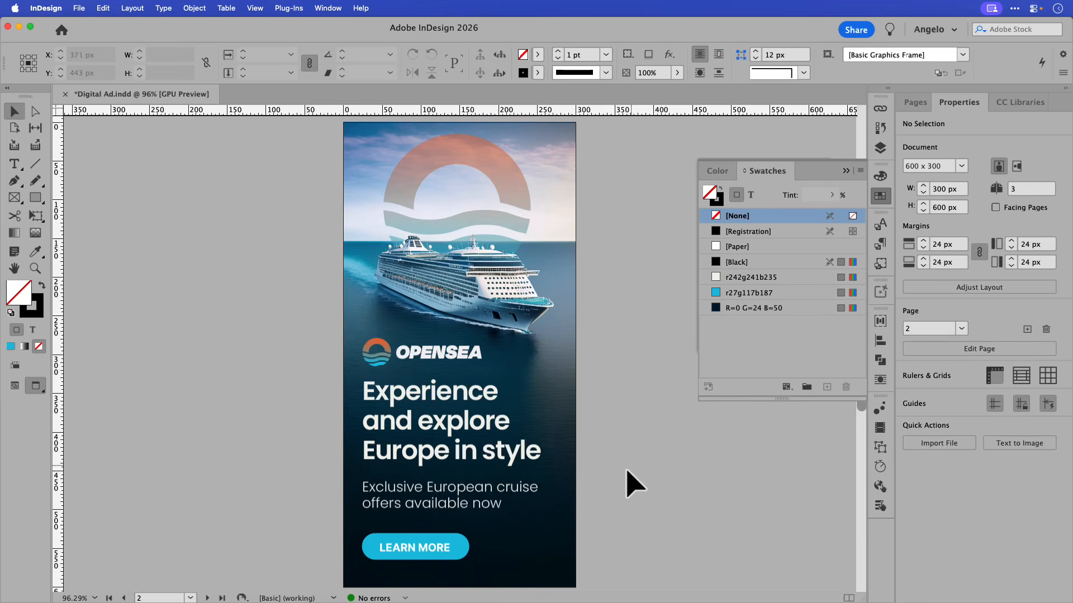
- Set the LEARN MORE frame's auto-sizing to Width Only, anchored at the left center so it grows toward the right
left_click(429, 548)
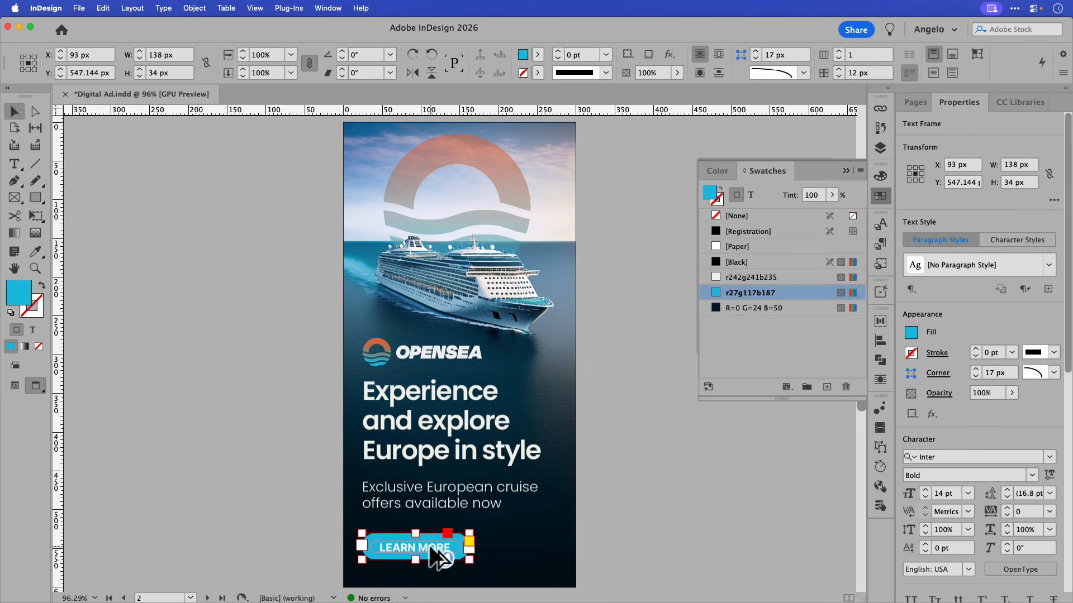
key("super+b")
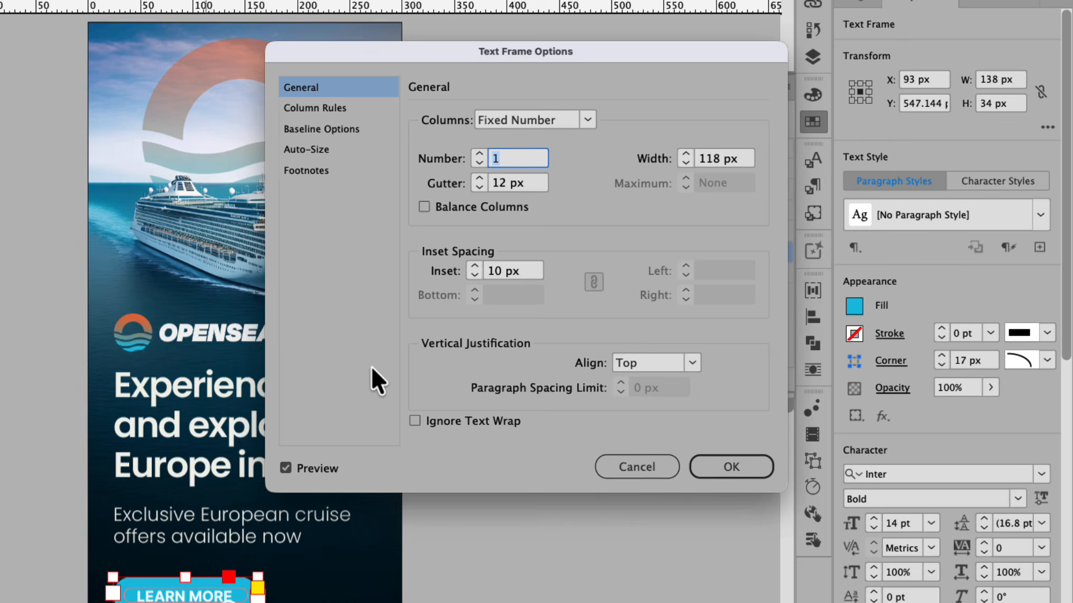
left_click(333, 154)
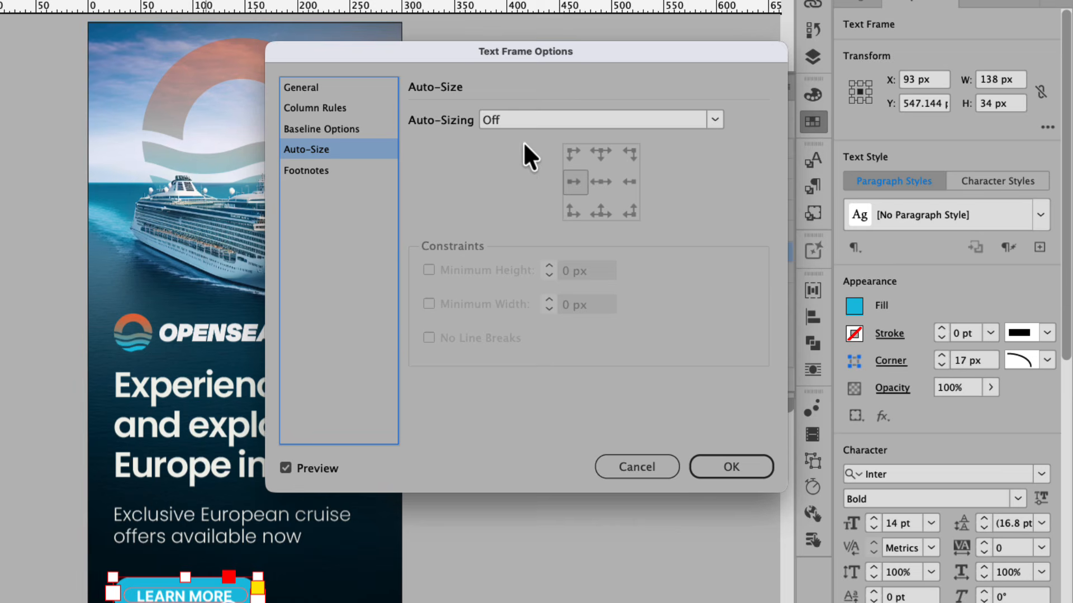
left_click(535, 122)
left_click(544, 176)
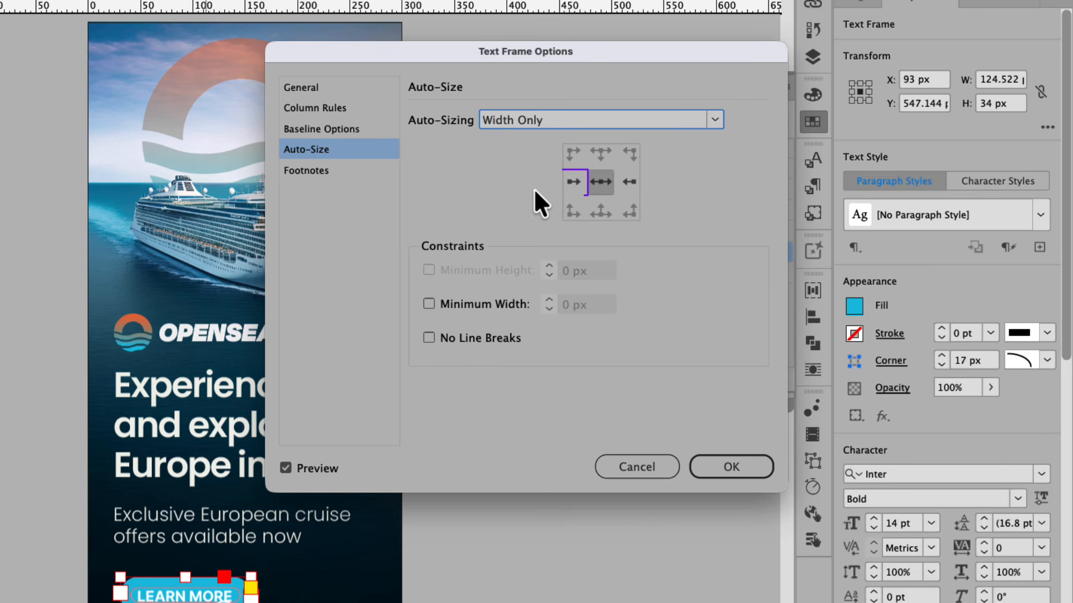
left_click(569, 186)
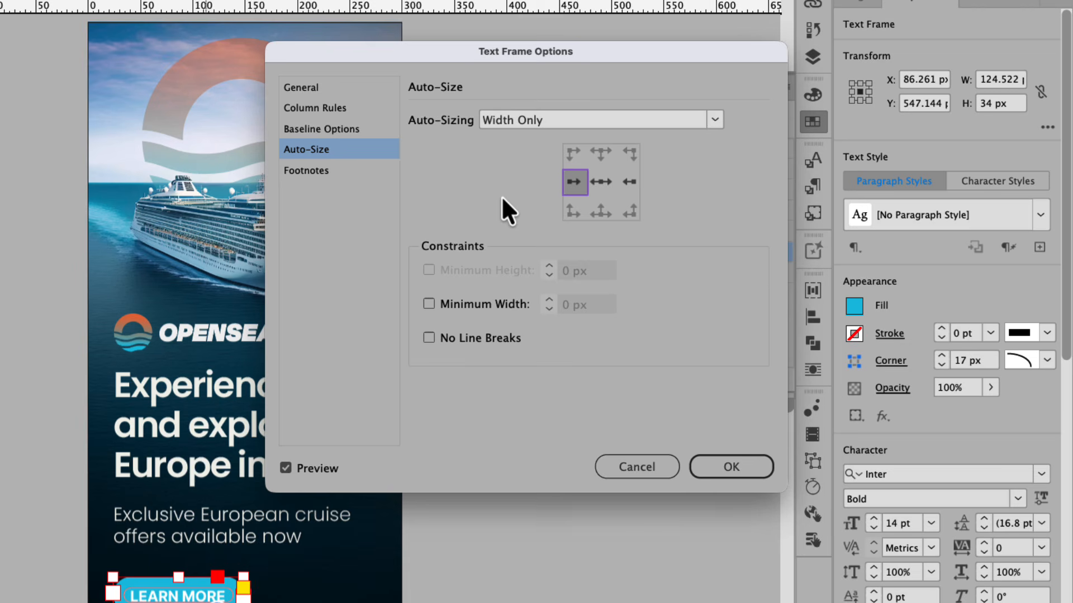
left_click(708, 457)
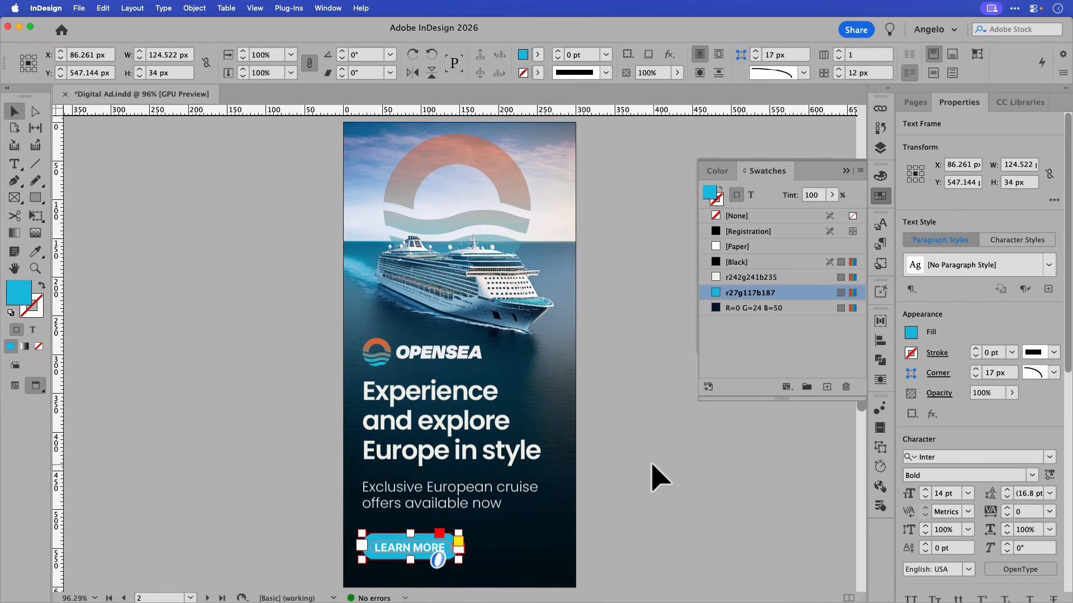
left_click(660, 477)
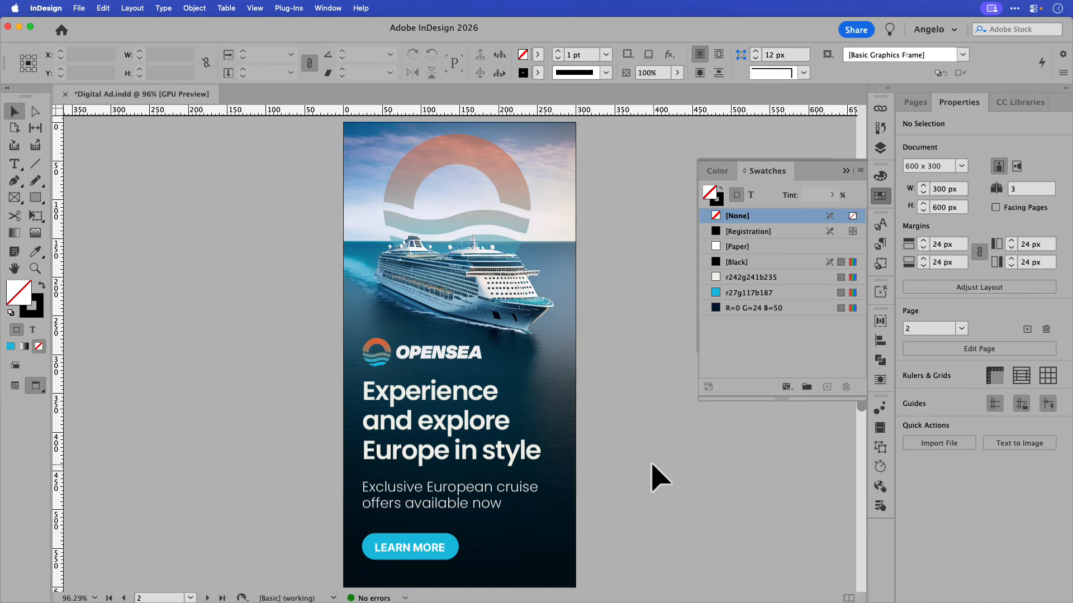
- Replace all the text in the button by retyping LEARN MORE to test the auto-sizing
double_click(410, 547)
key("super+a")
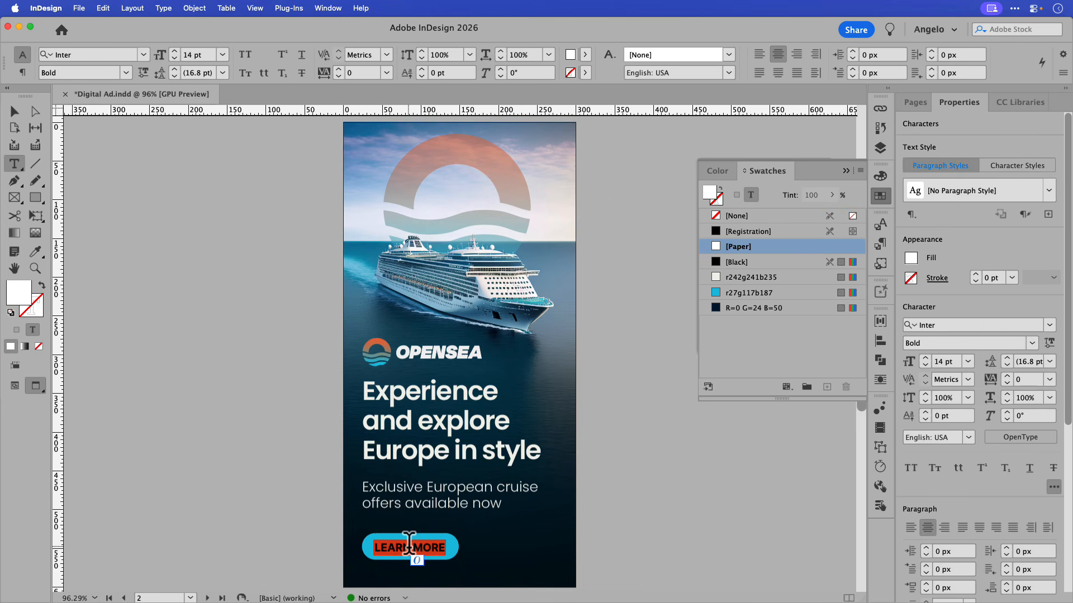
type("LEARN MO")
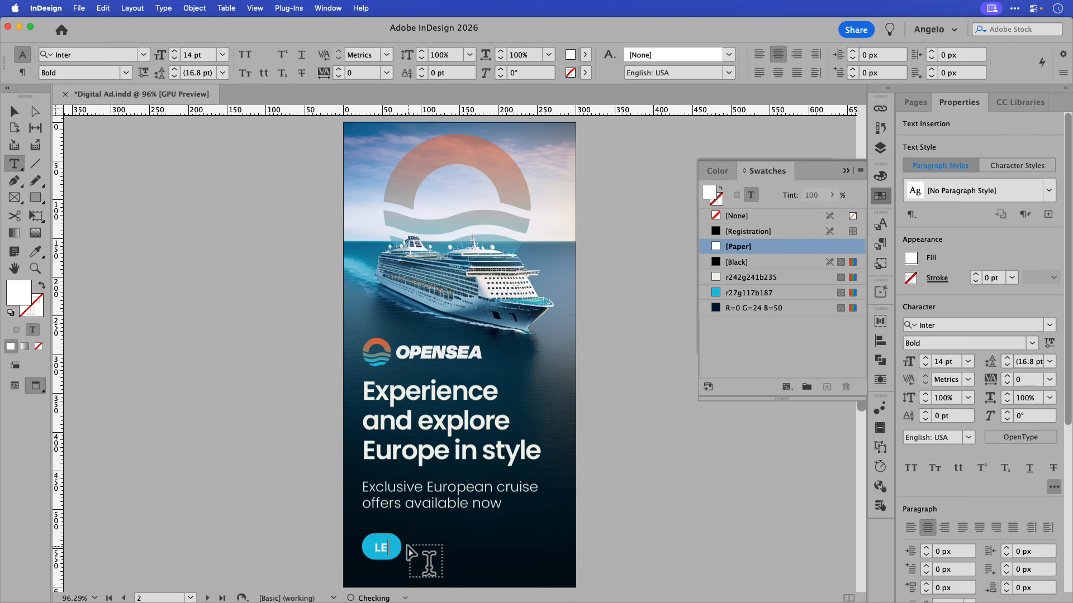
type("RE")
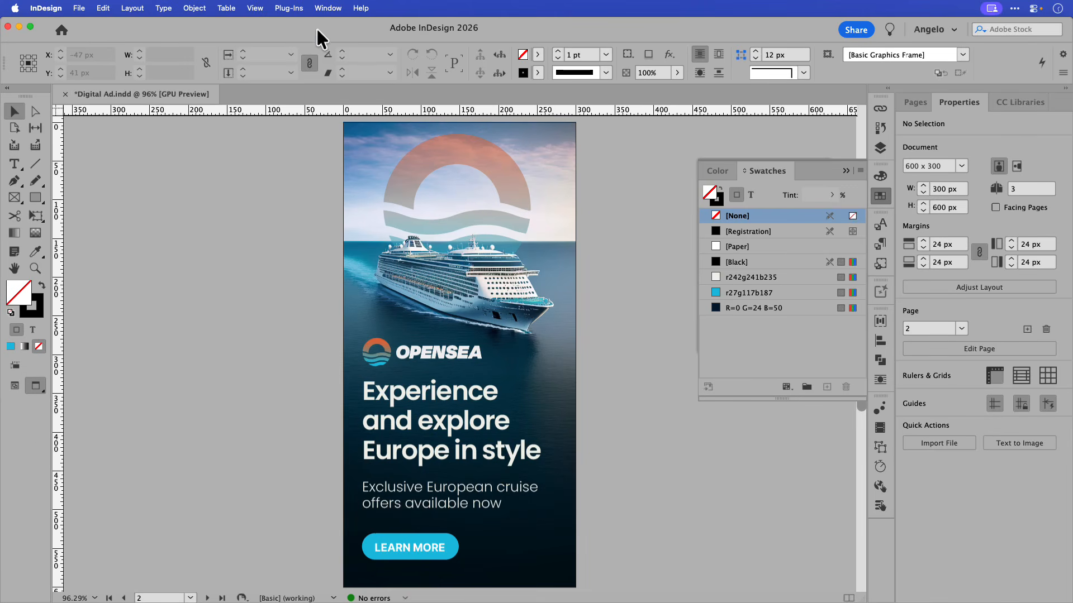
- Create a new object style from the formatting of the LEARN MORE button on page 2
left_click(328, 8)
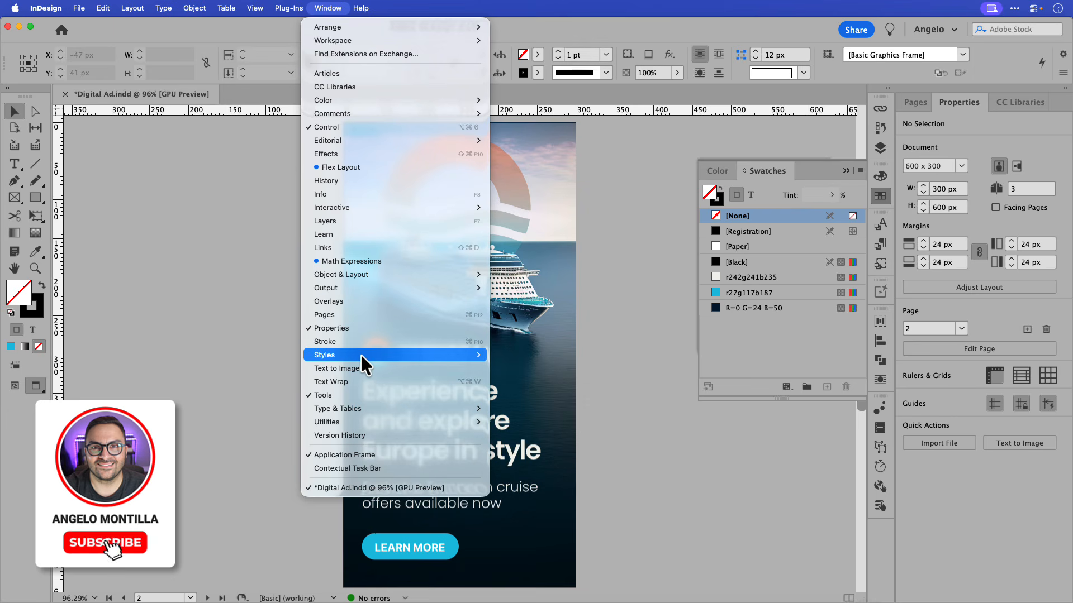
mouse_move(361, 356)
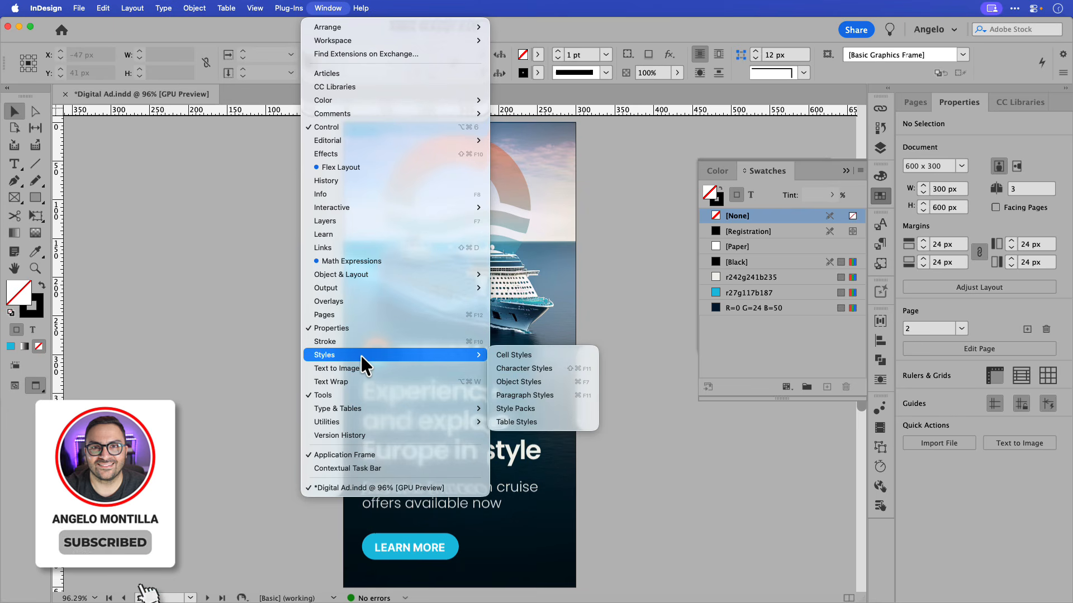
left_click(541, 384)
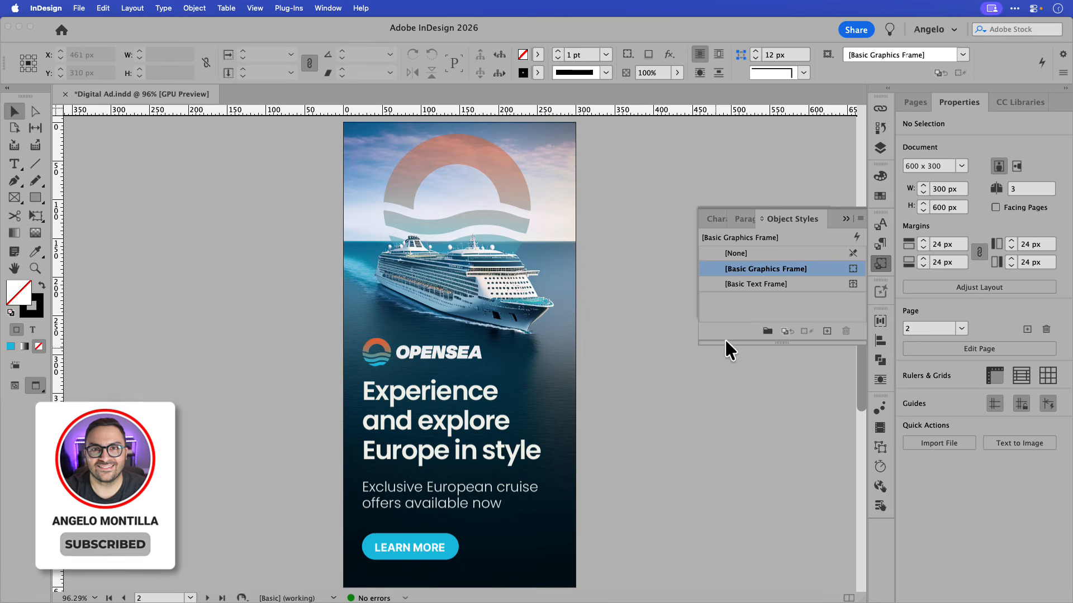
left_click(746, 222)
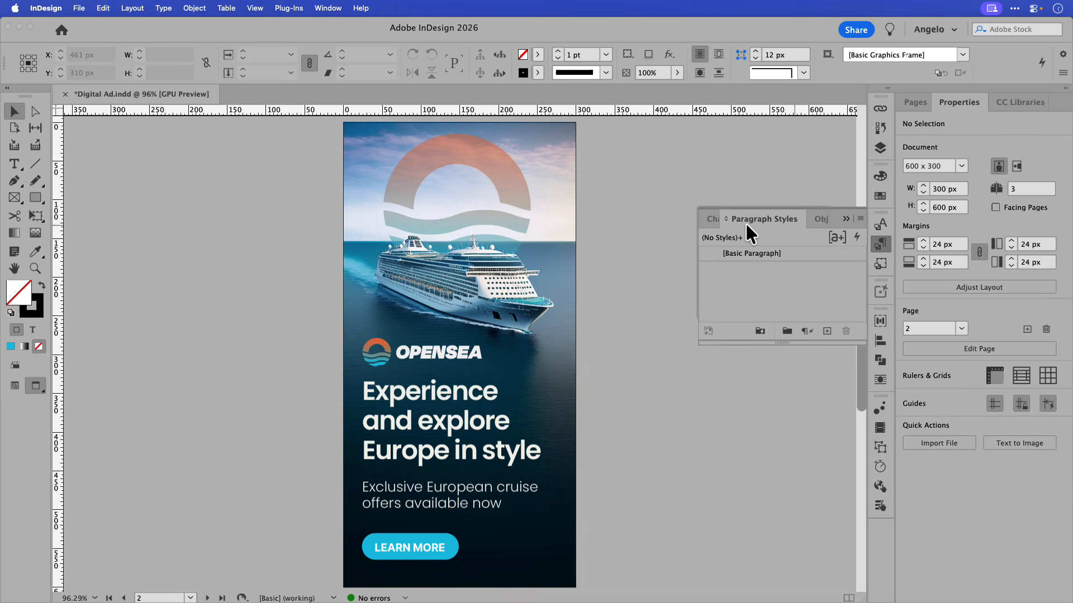
left_click(816, 222)
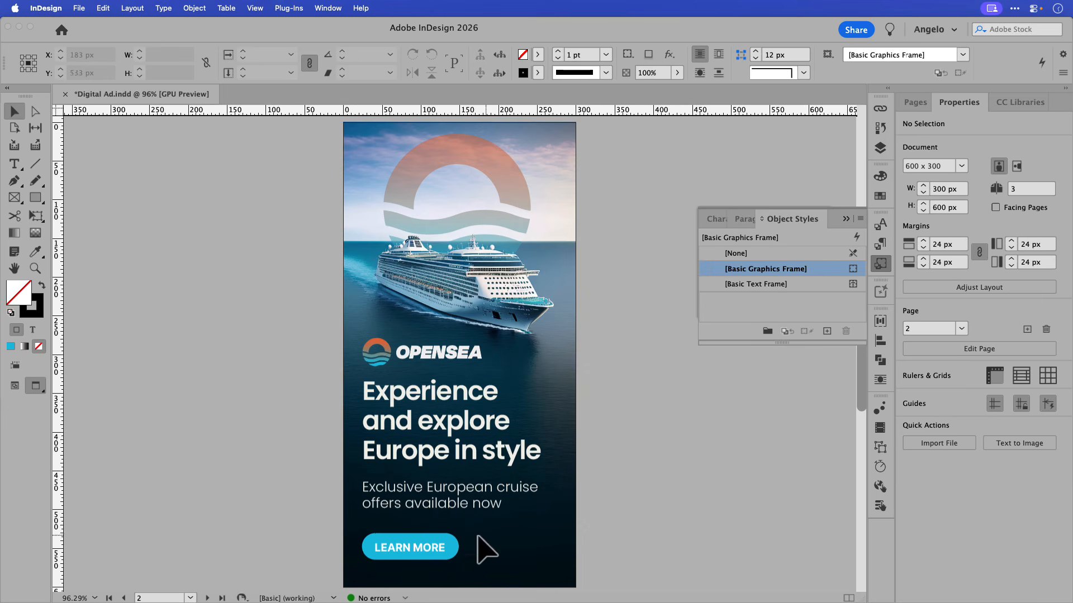
left_click(438, 549)
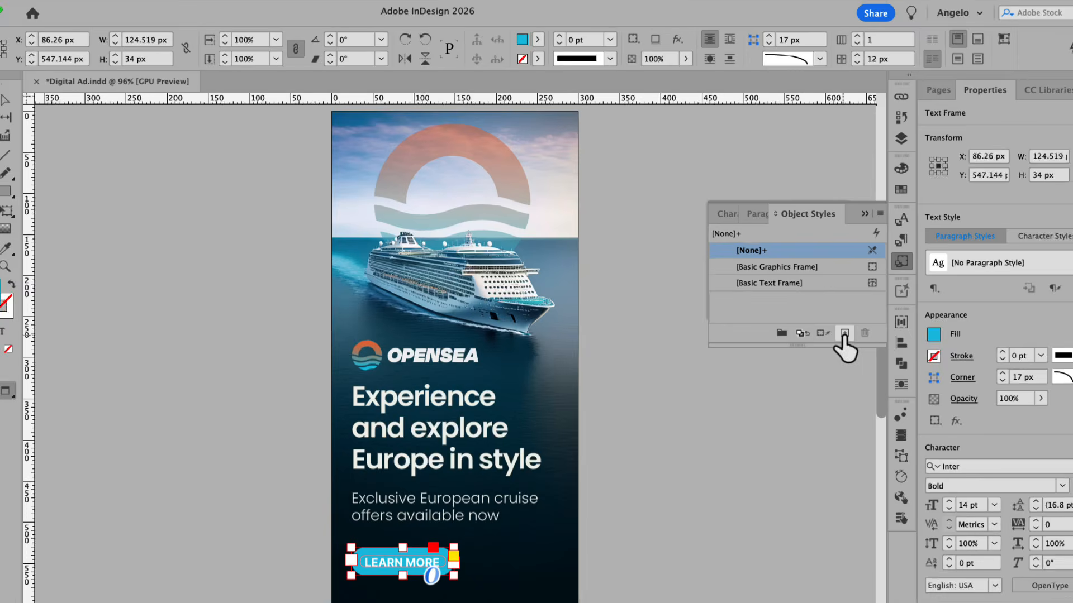
left_click(827, 331)
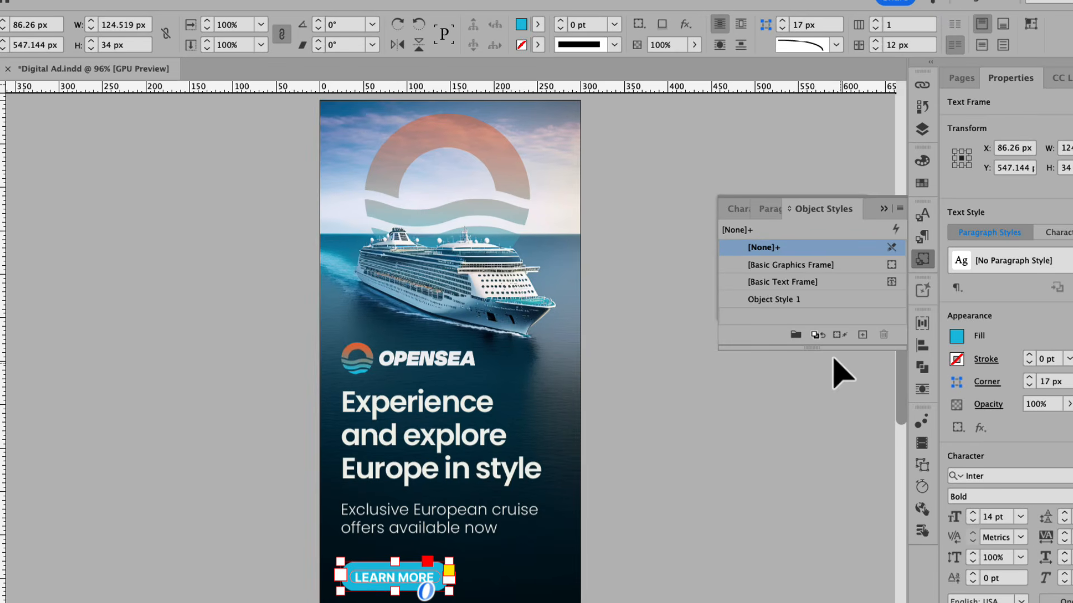
- Name the new object style Button Style and apply it to the LEARN MORE button
double_click(784, 301)
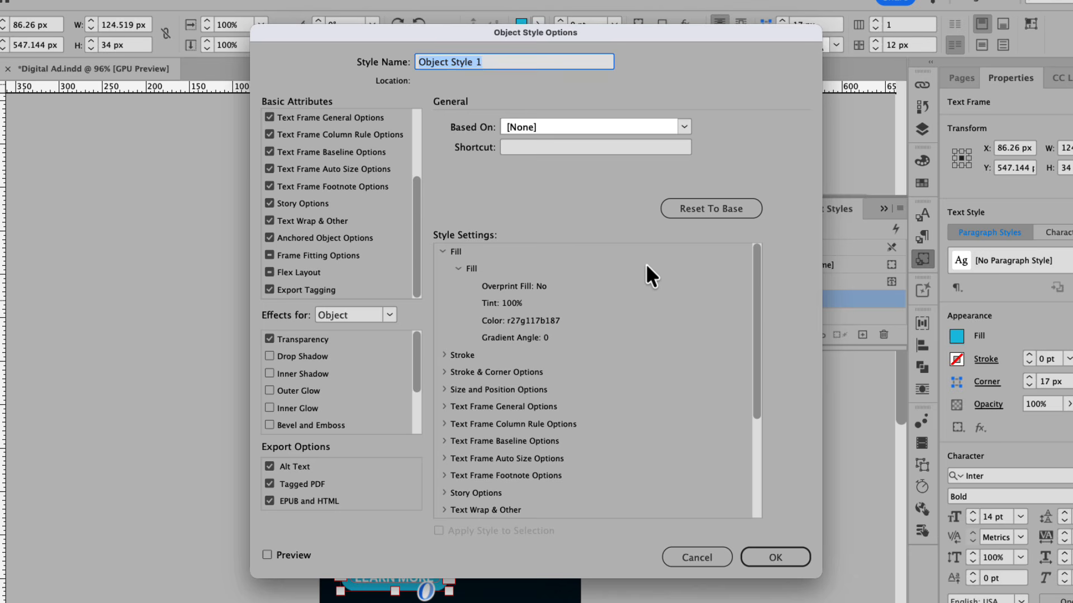
type("Button S")
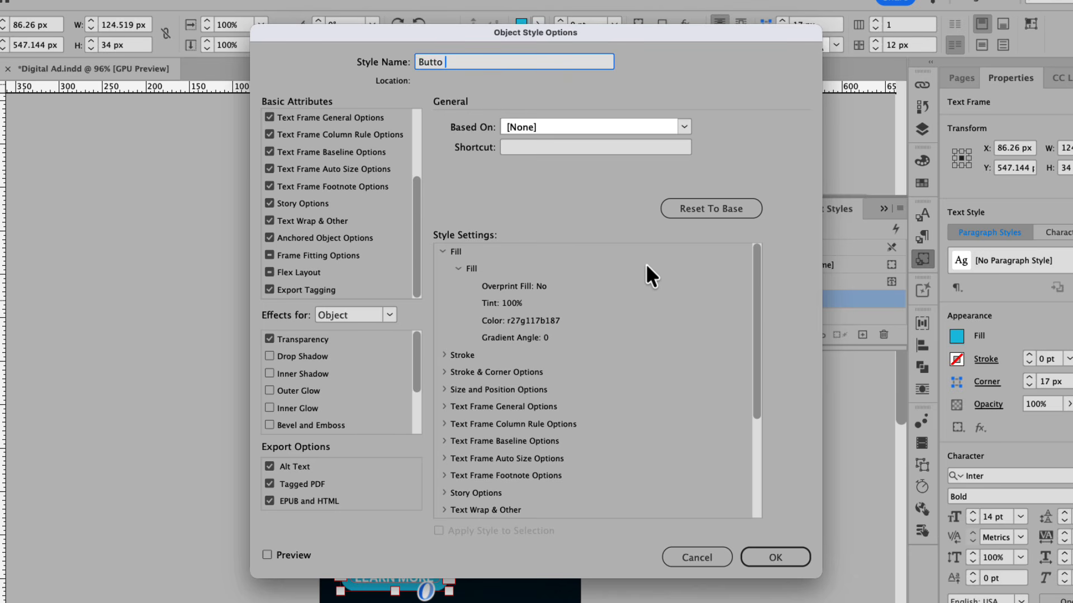
type("tyle")
left_click(774, 552)
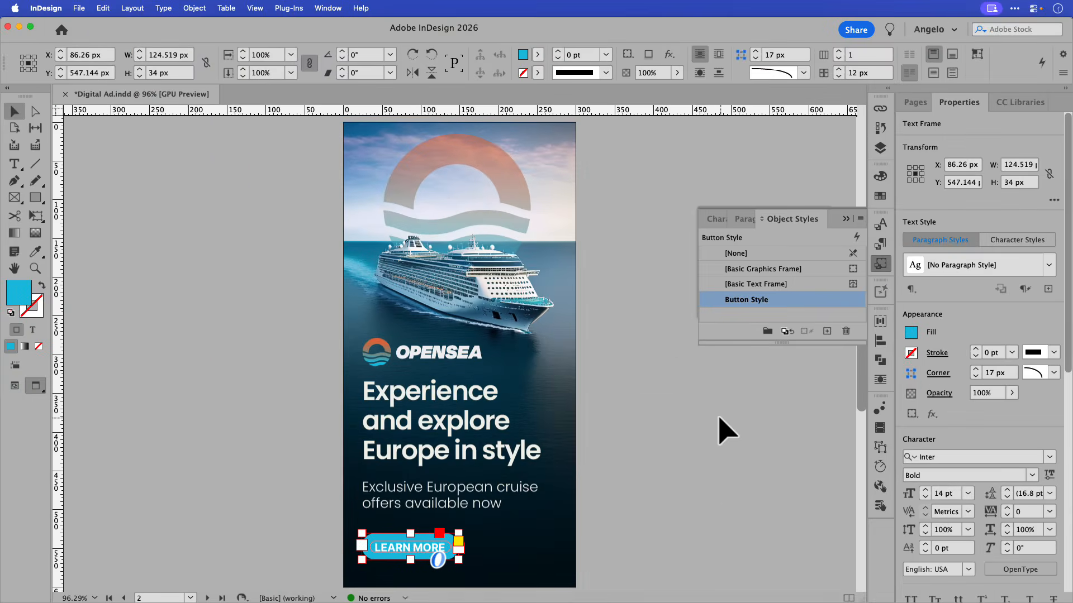
- Create a paragraph style named Button Text from the LEARN MORE text, check it in the paragraph styles list, and deselect the button
double_click(418, 547)
double_click(418, 547)
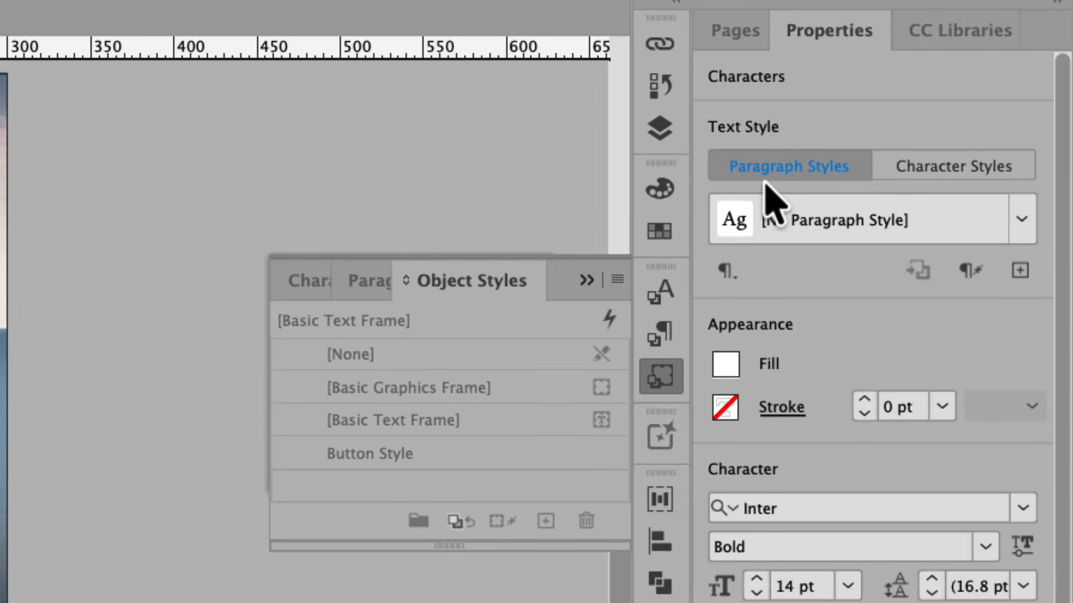
left_click(1019, 270)
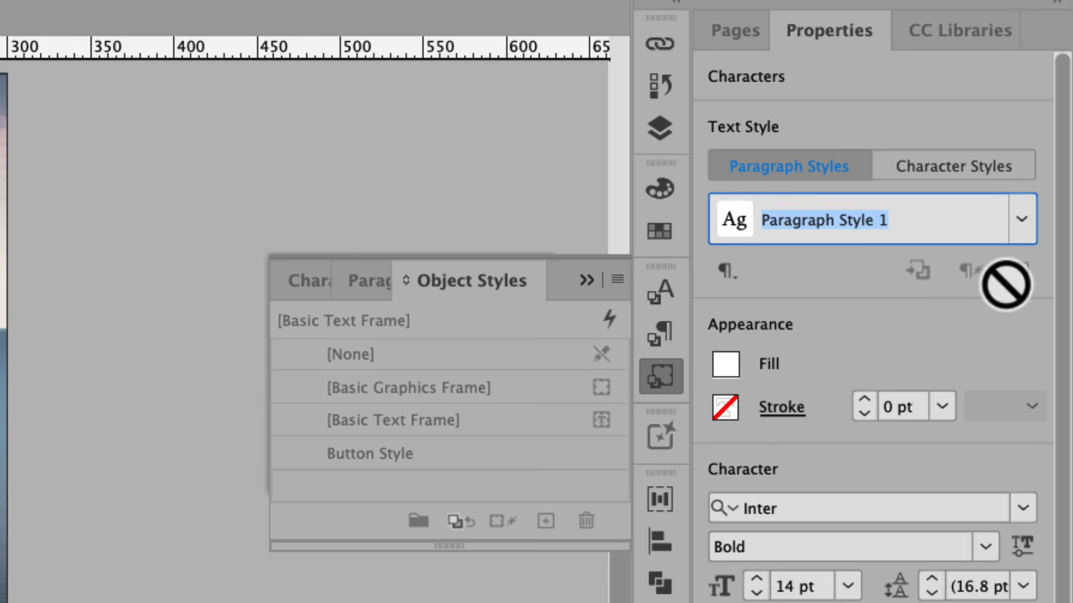
type("Button Text")
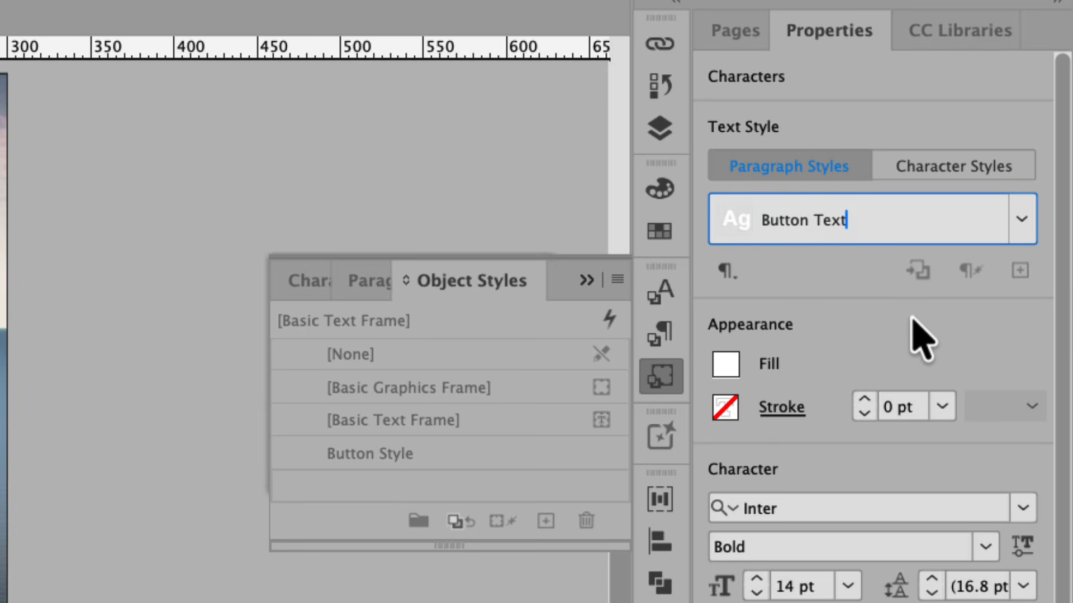
key("Return")
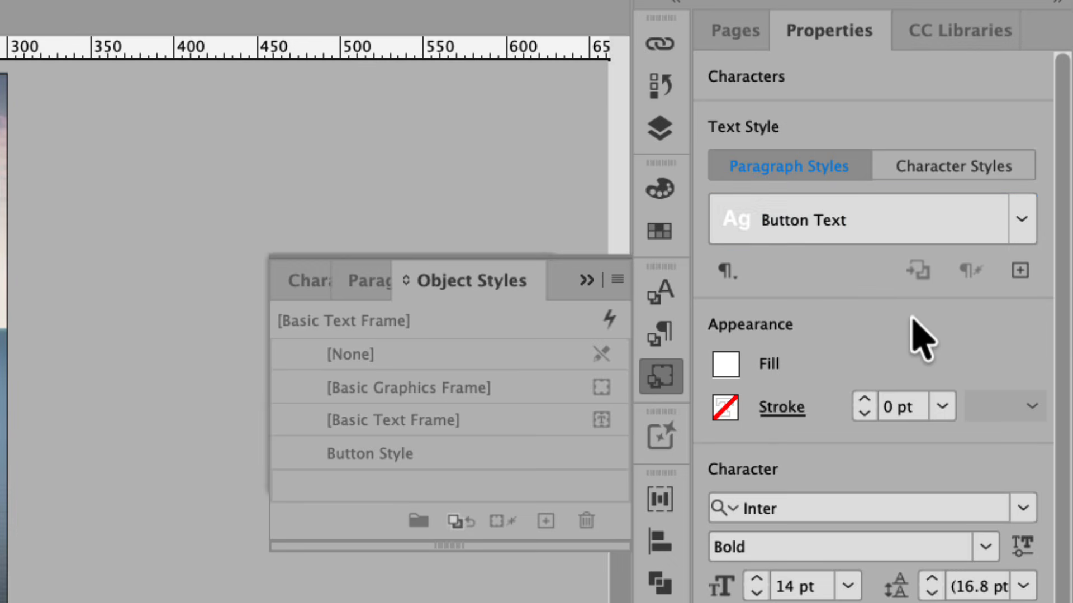
left_click(379, 299)
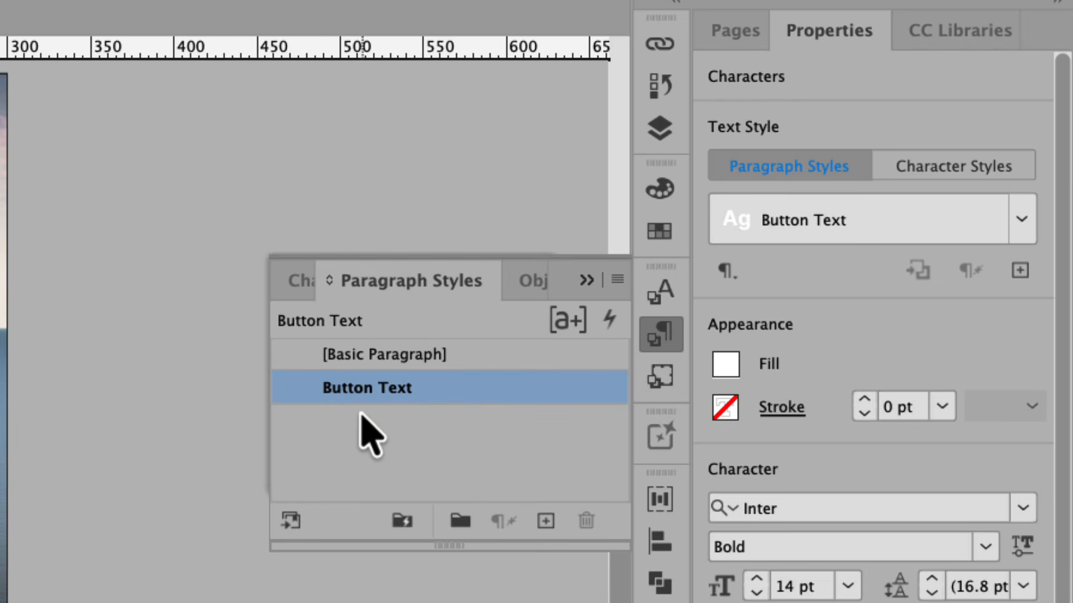
left_click(522, 283)
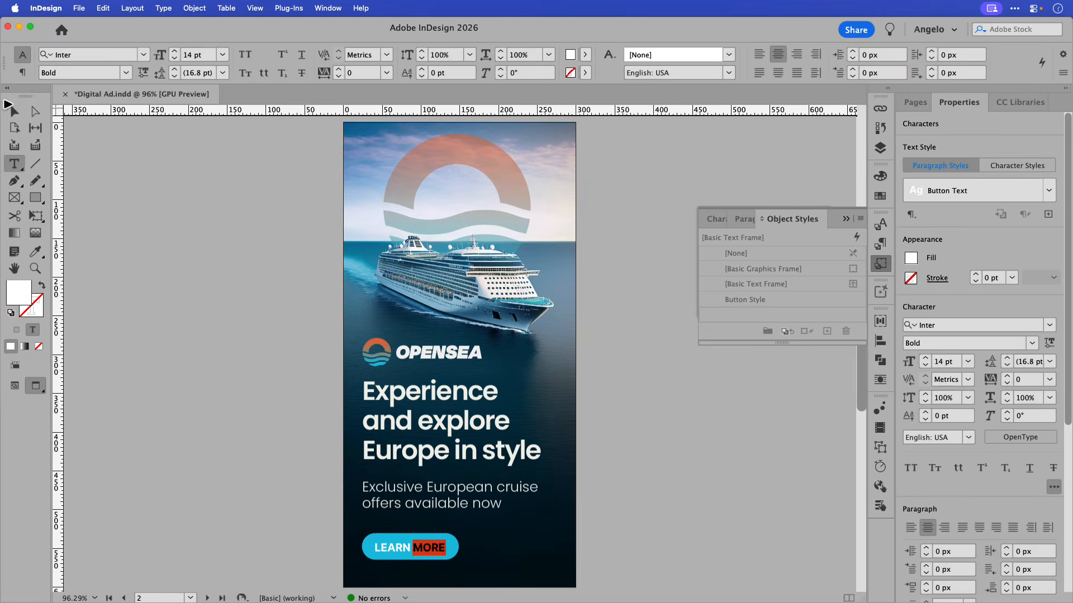
left_click(15, 111)
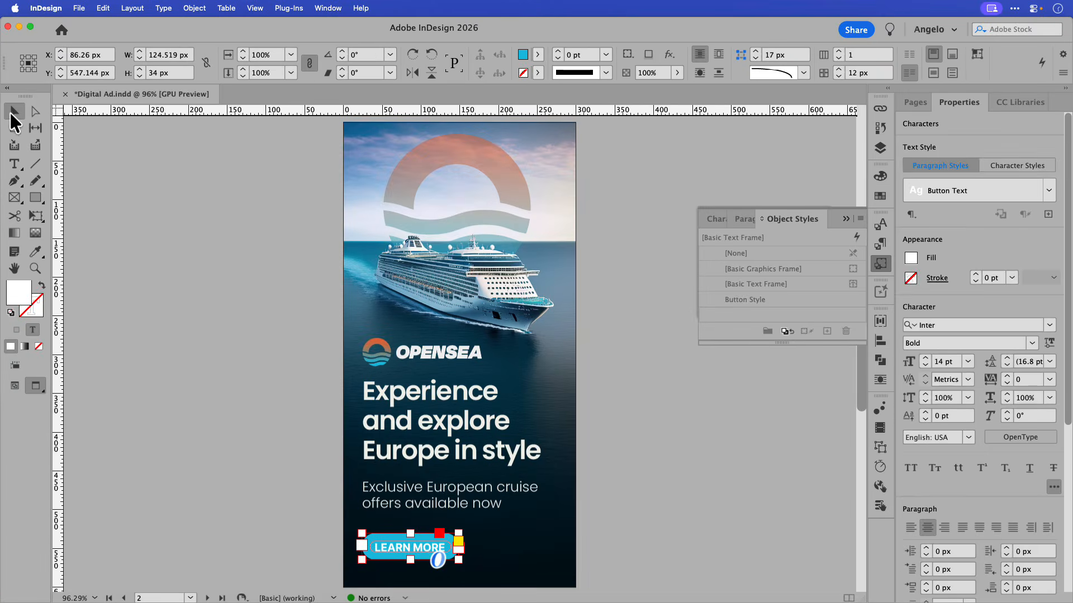
left_click(147, 544)
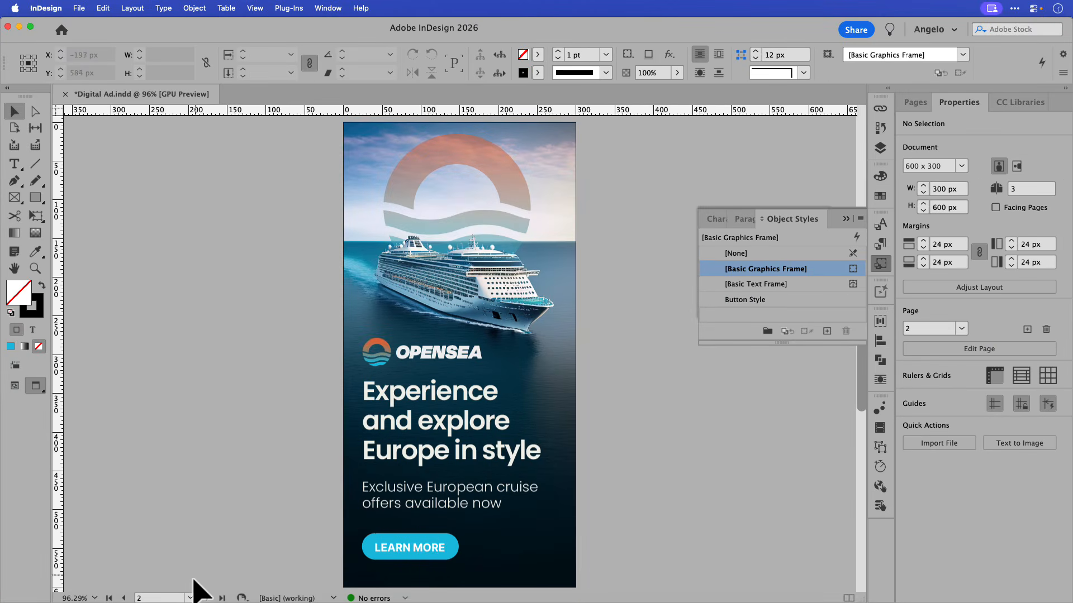
- On page 3, apply the Button Style object style and the Button Text paragraph style to the plain LEARN MORE frame
left_click(190, 598)
left_click(186, 568)
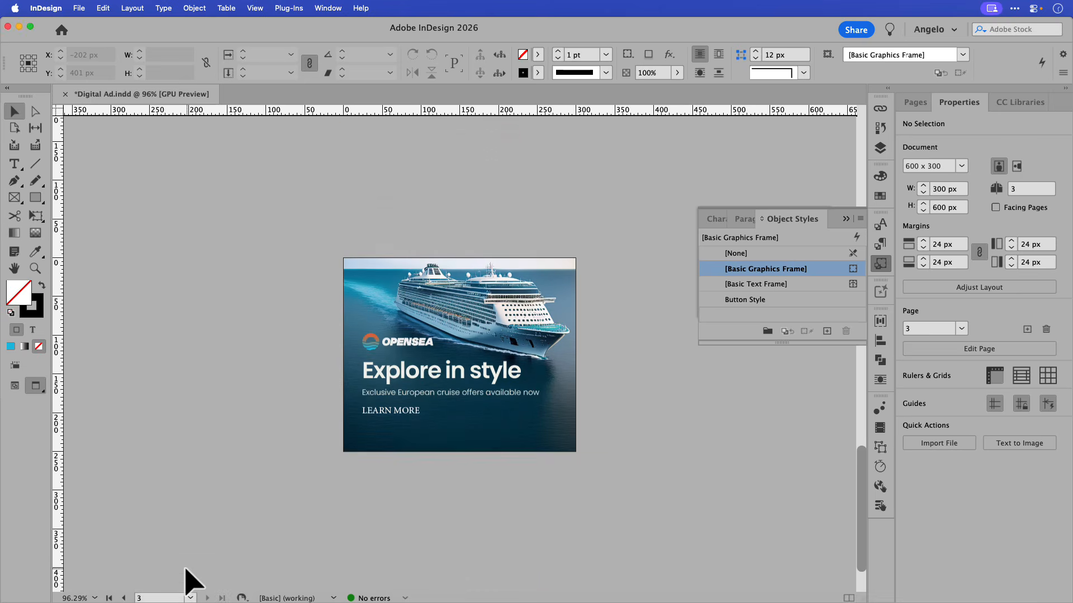
key("super+0")
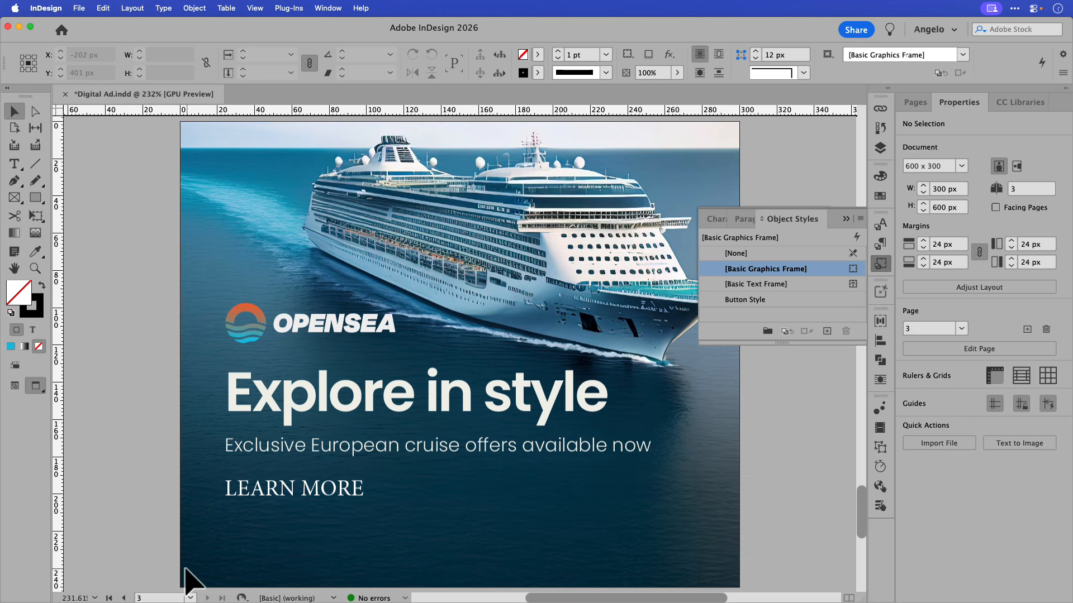
left_click(263, 508)
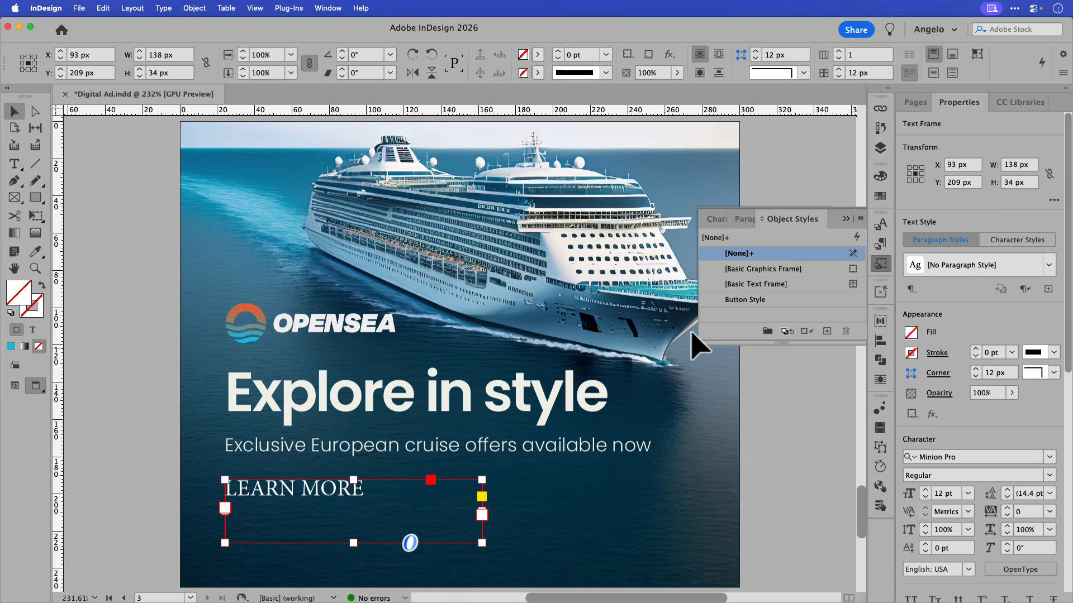
left_click(737, 300)
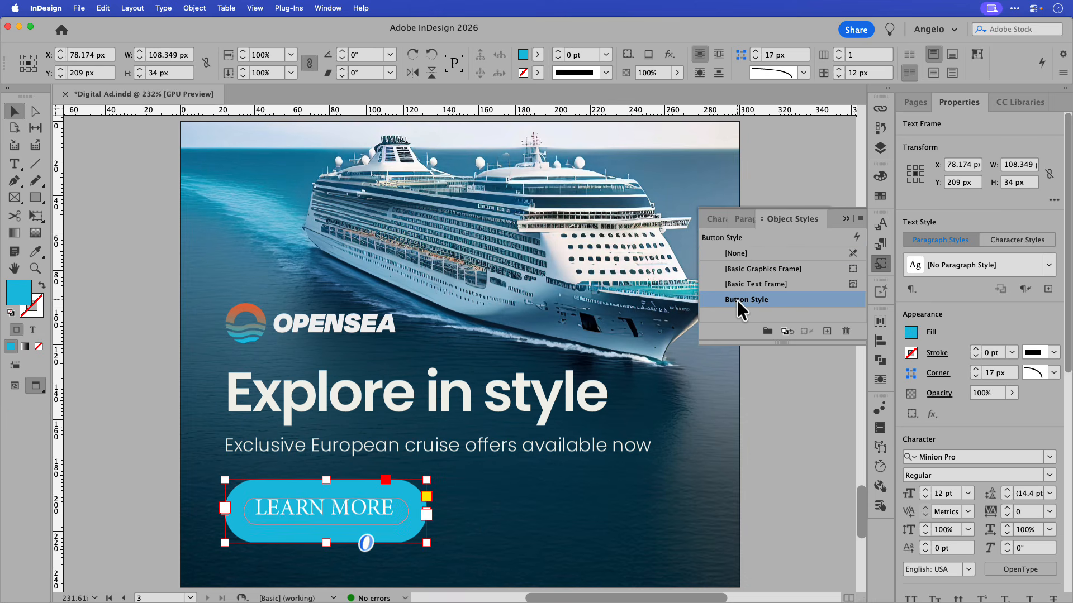
left_click(744, 220)
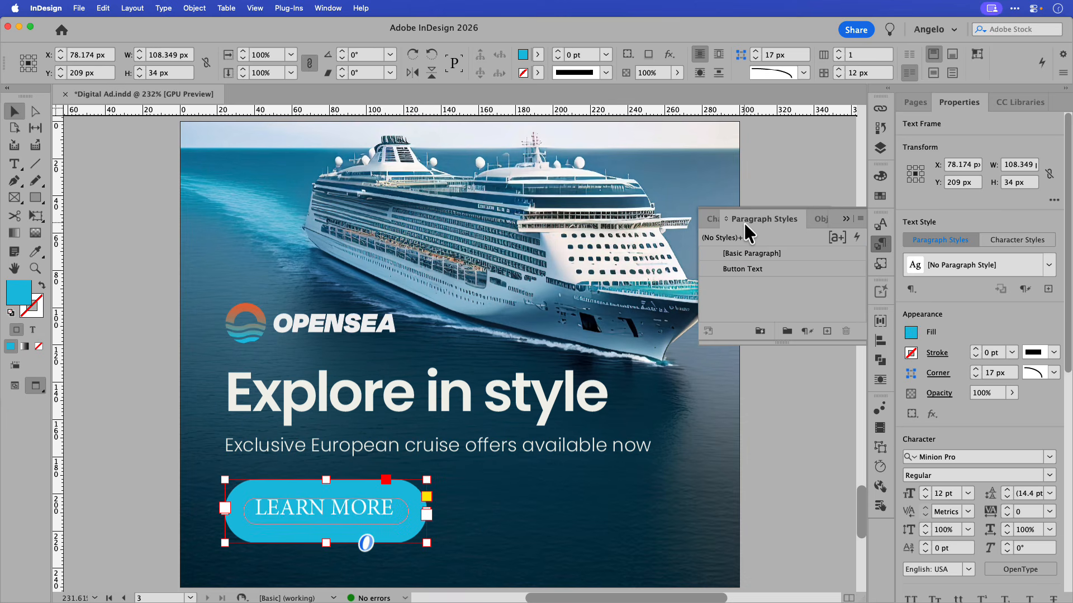
left_click(745, 270)
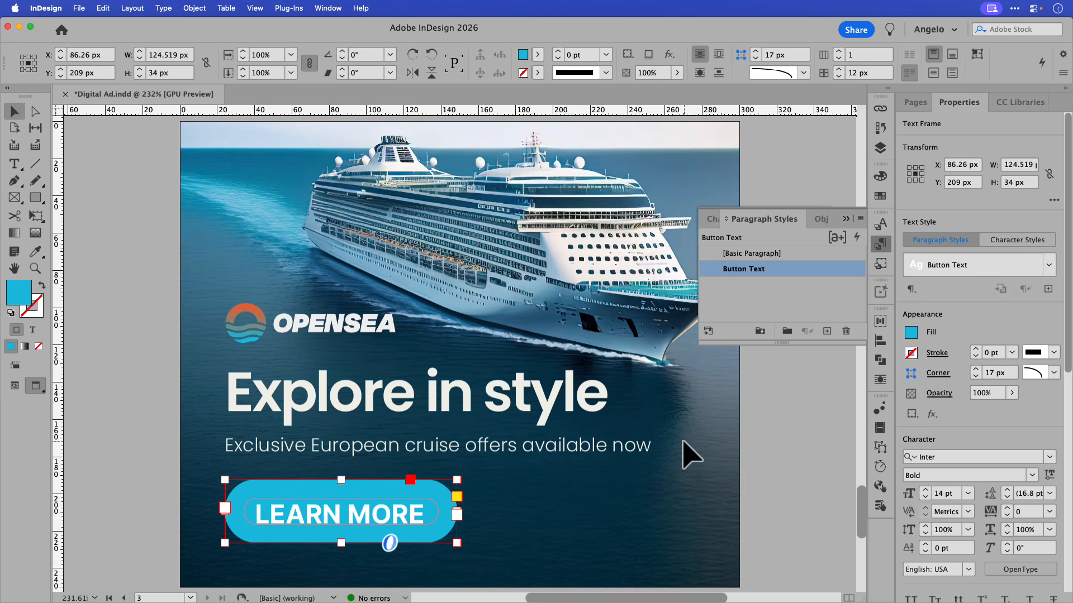
- Replace the text of the page 3 button with BOOK TODAY and deselect the frame
triple_click(423, 509)
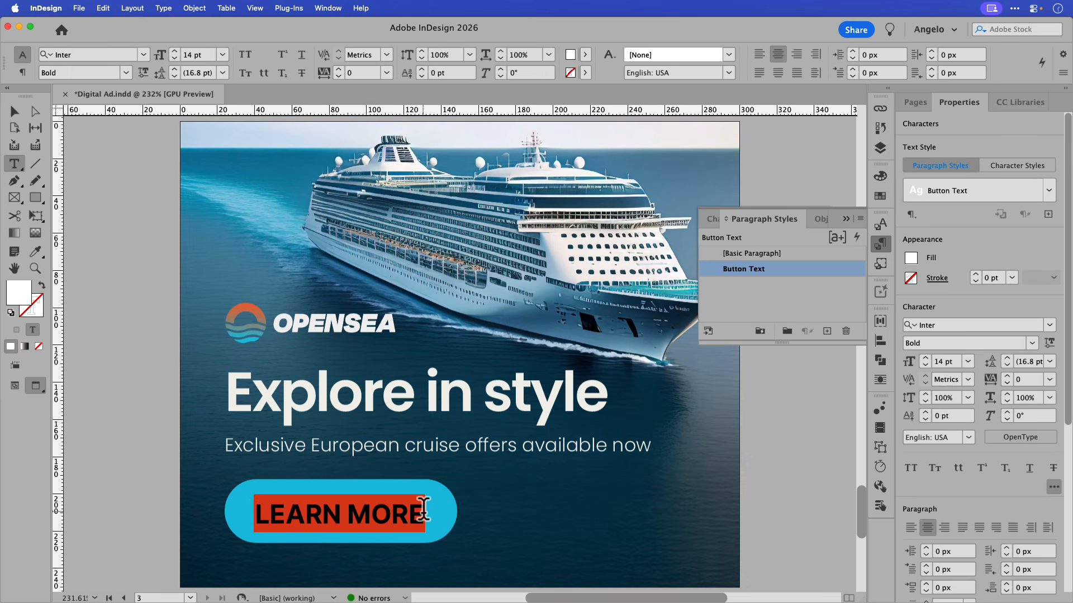
type("BOOK TODAY")
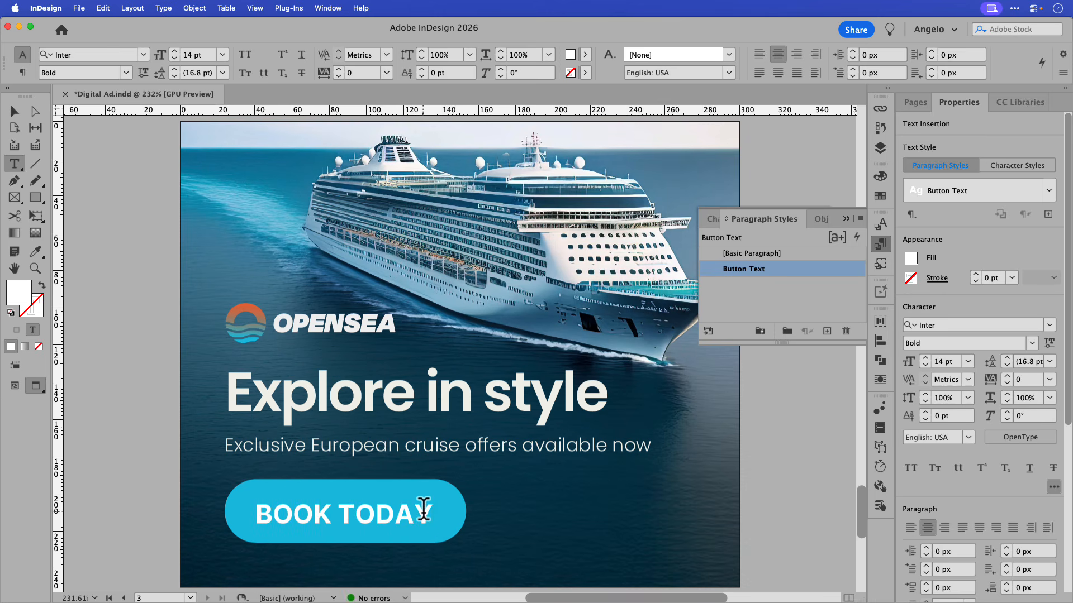
left_click(12, 112)
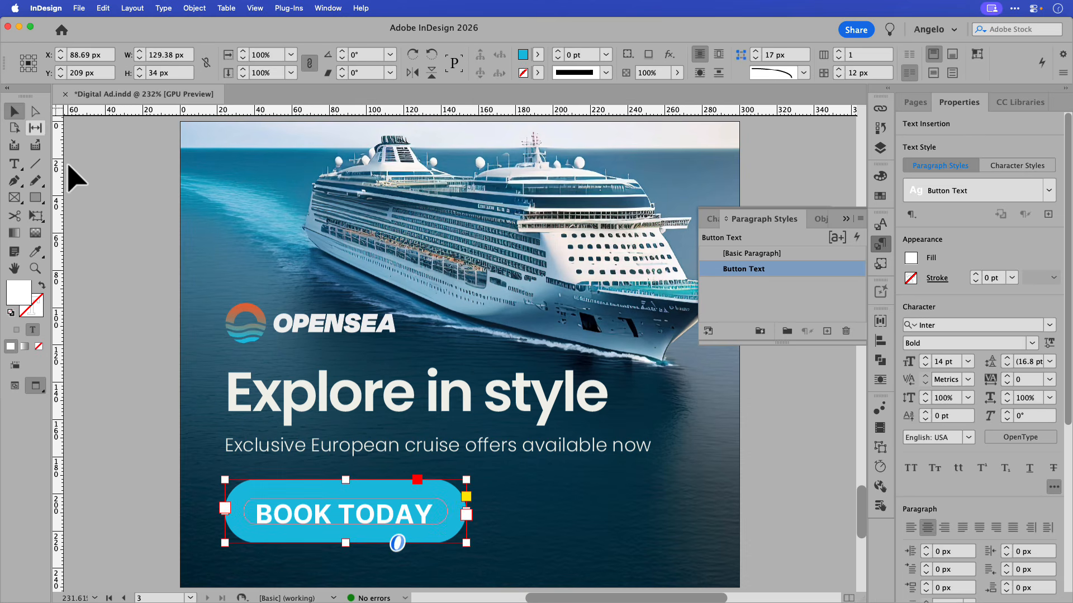
left_click(117, 218)
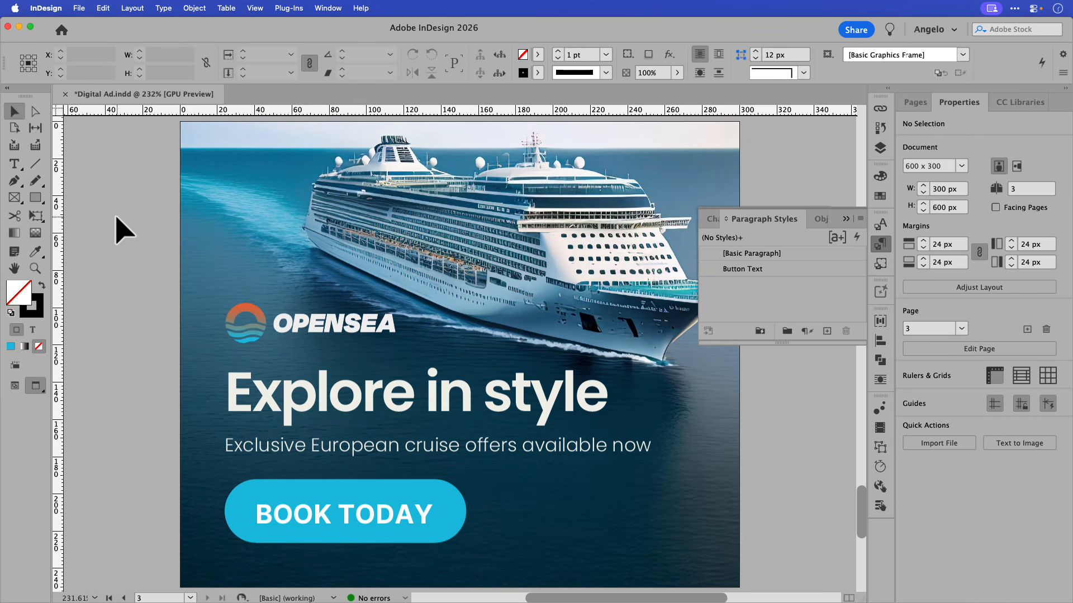